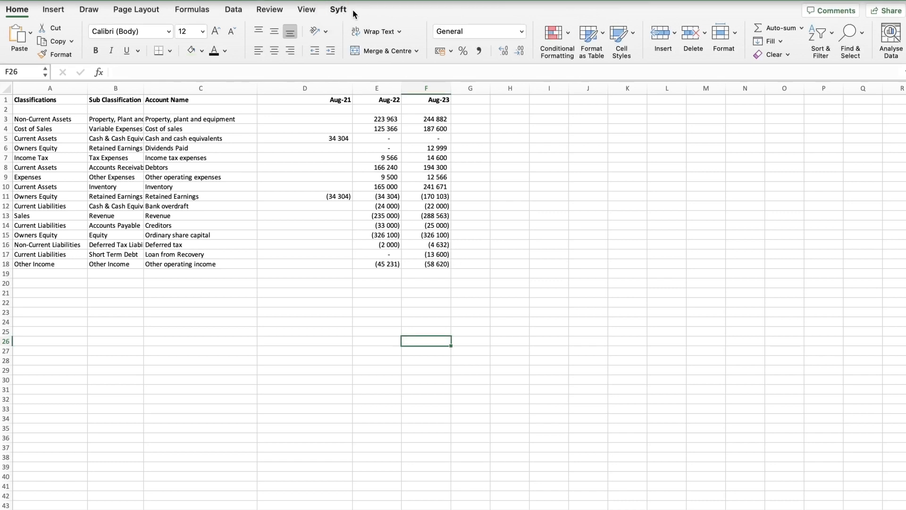
# Open the Syft Analytics side panel via the Syft ribbon's My Account.
pyautogui.click(339, 11)
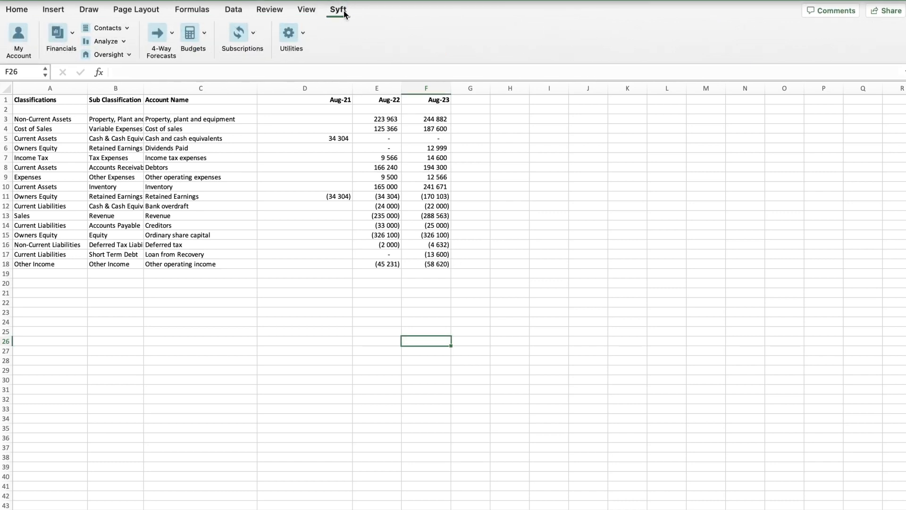
pyautogui.click(20, 47)
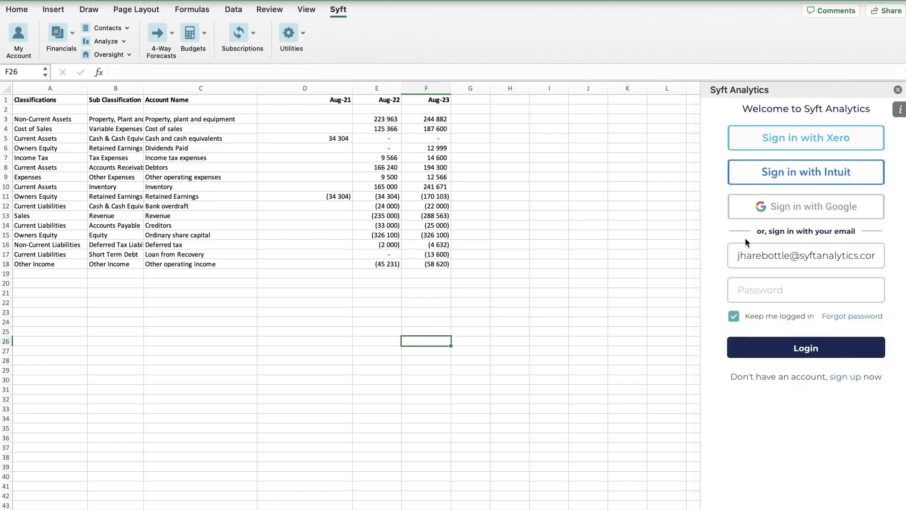
# Log in to Syft with the account password, then enter the six-digit authentication code.
pyautogui.click(760, 255)
pyautogui.click(774, 291)
pyautogui.press('Return')
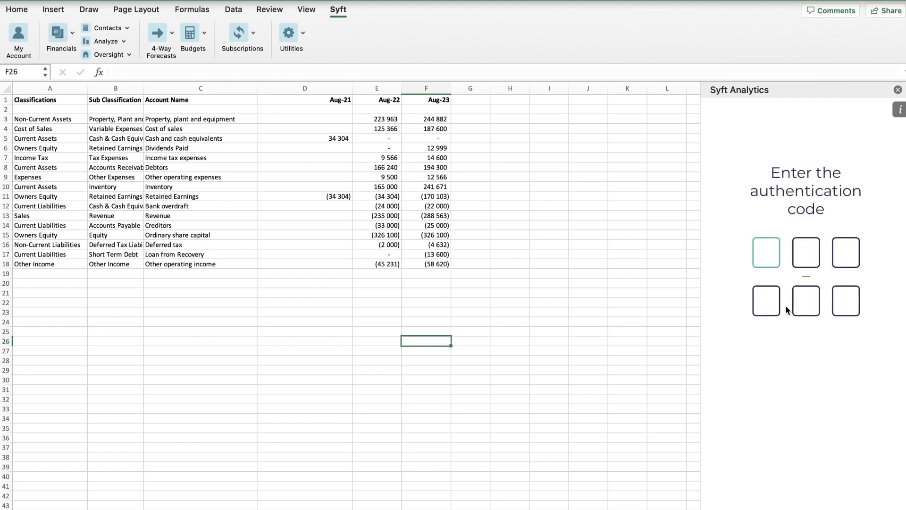
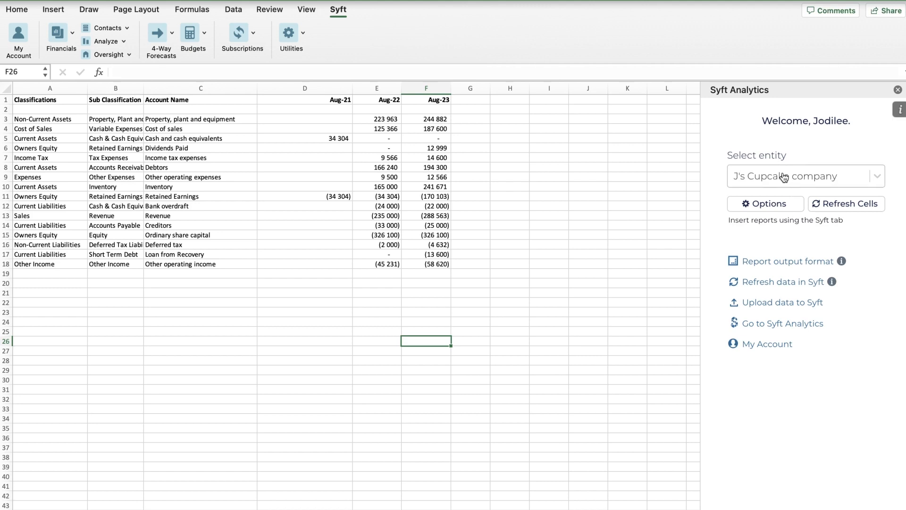
# Search the entity list for 'shor' and select Shorts Video Example.
pyautogui.click(784, 177)
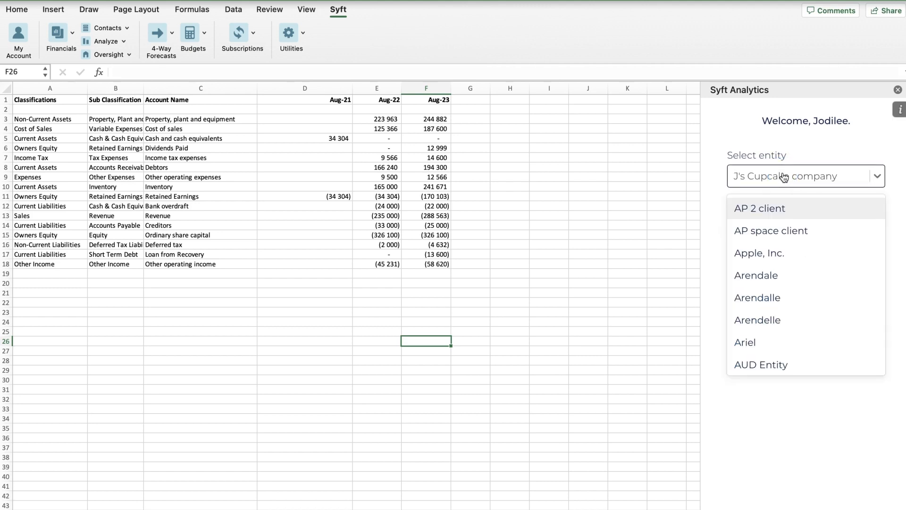
pyautogui.write('shor')
pyautogui.click(798, 200)
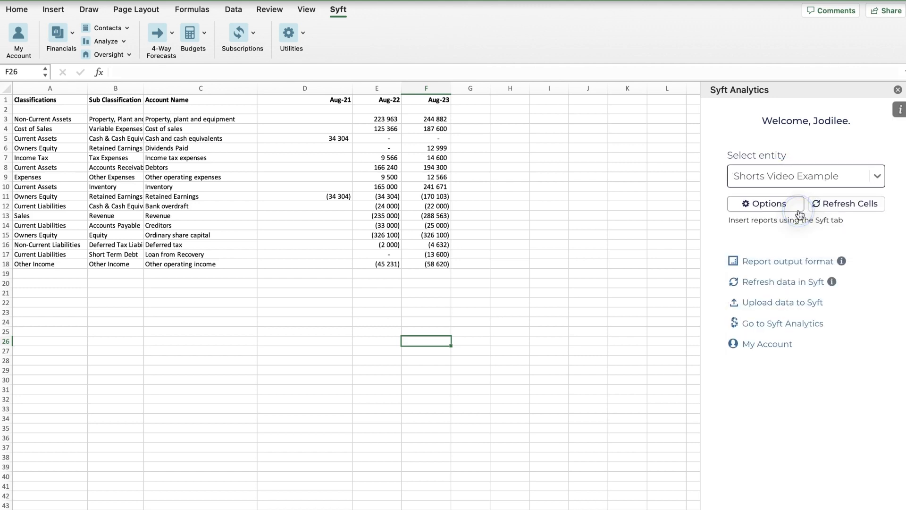
pyautogui.click(876, 234)
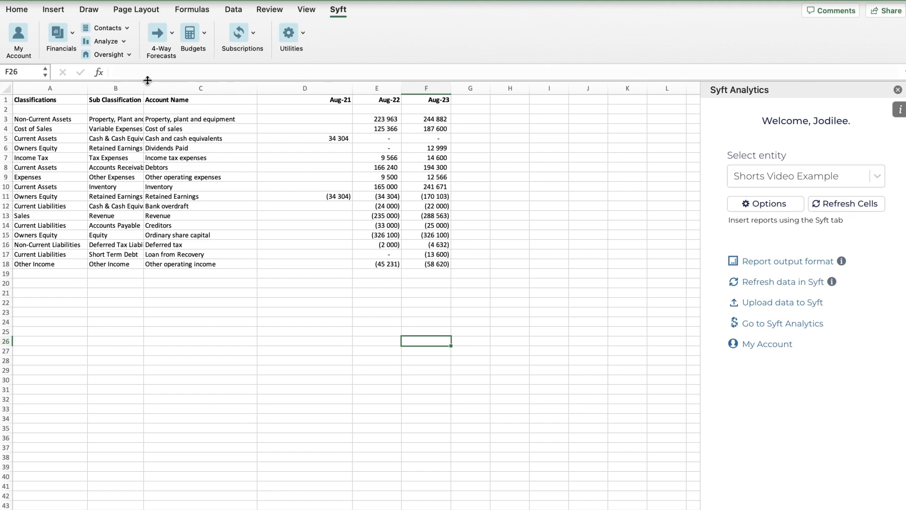
# Start a Trial Balance upload for Shorts Video Example from the Your Data sheet and generate its template.
pyautogui.click(791, 302)
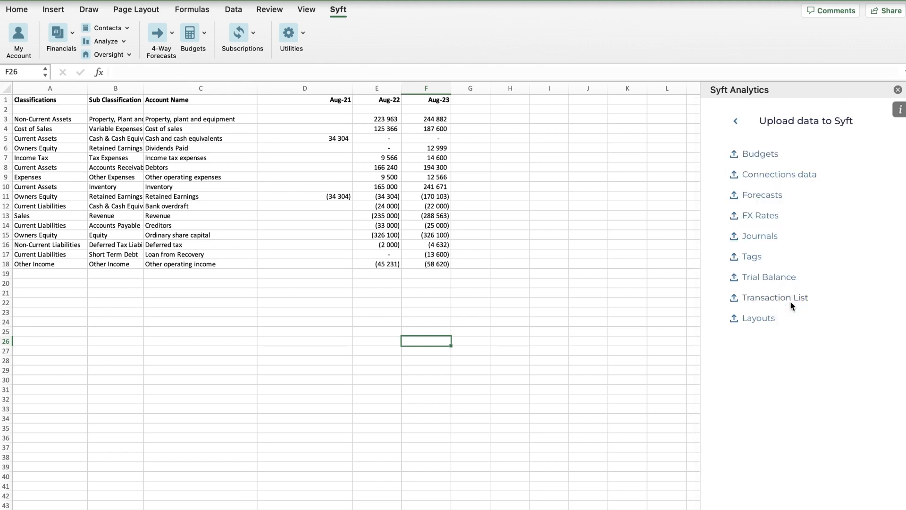
pyautogui.click(763, 280)
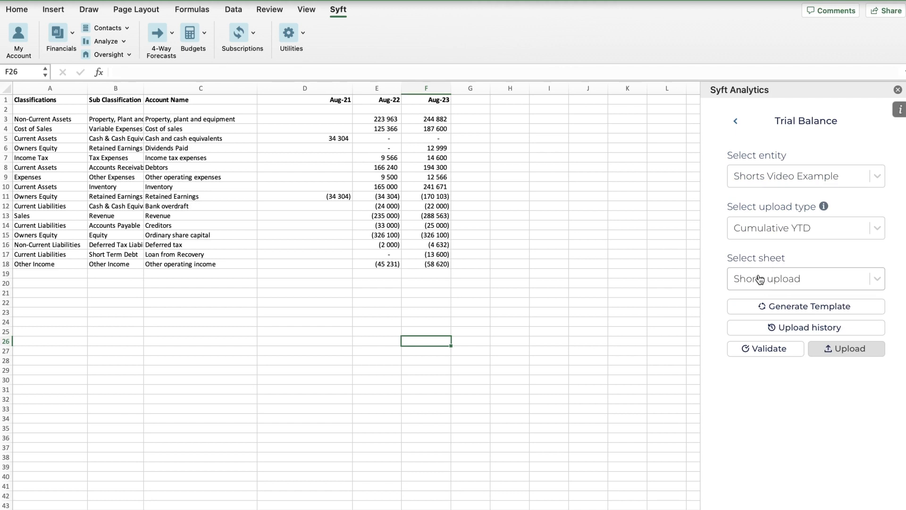
pyautogui.click(761, 185)
pyautogui.click(754, 148)
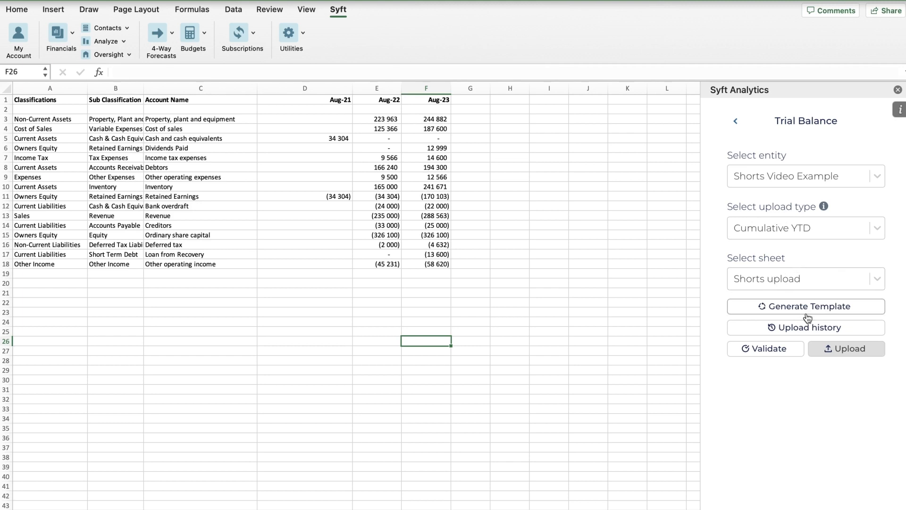
pyautogui.click(781, 280)
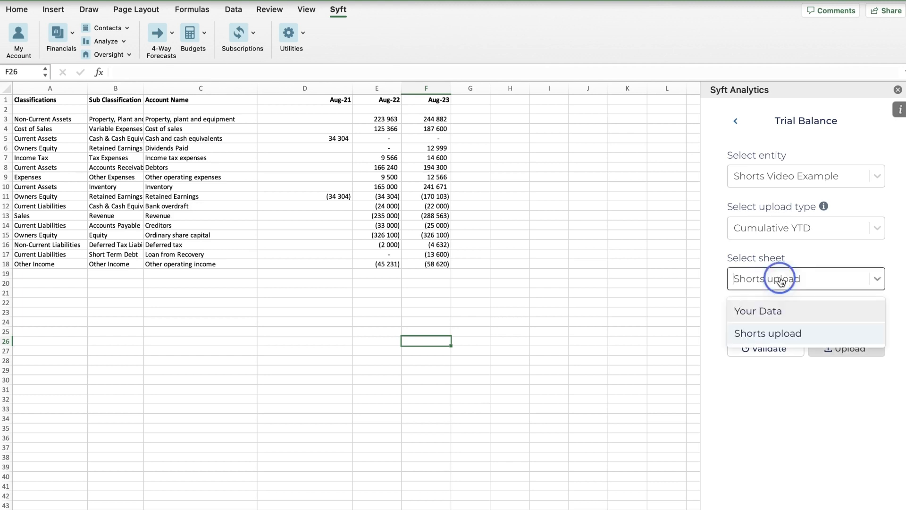
pyautogui.click(761, 312)
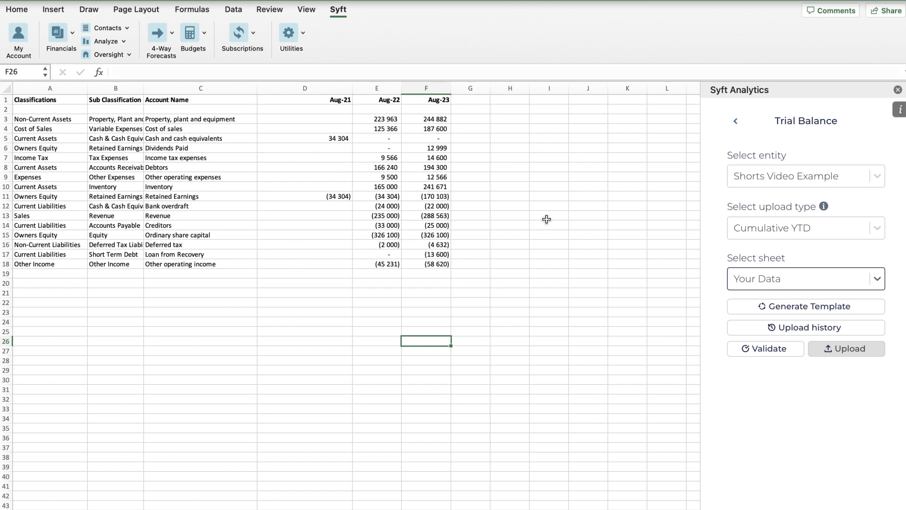
pyautogui.click(779, 309)
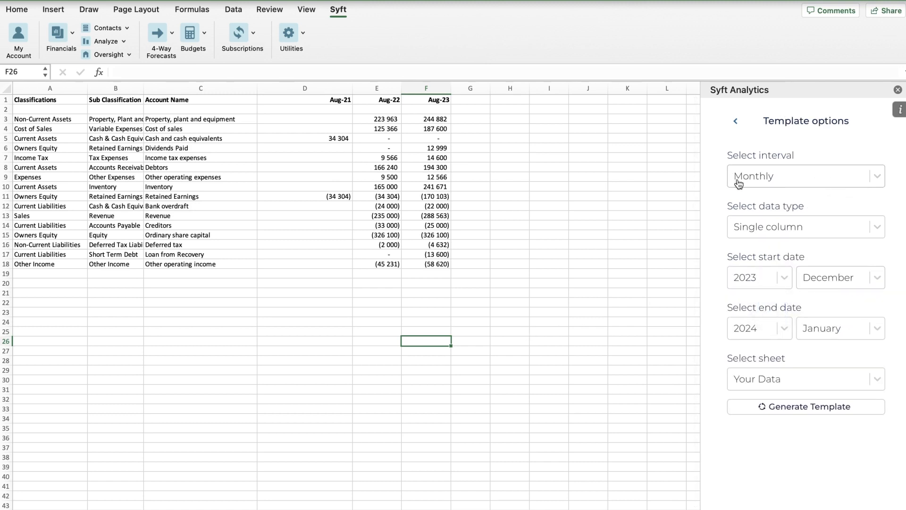
# Switch the template interval to Yearly, then return it to Monthly.
pyautogui.click(772, 174)
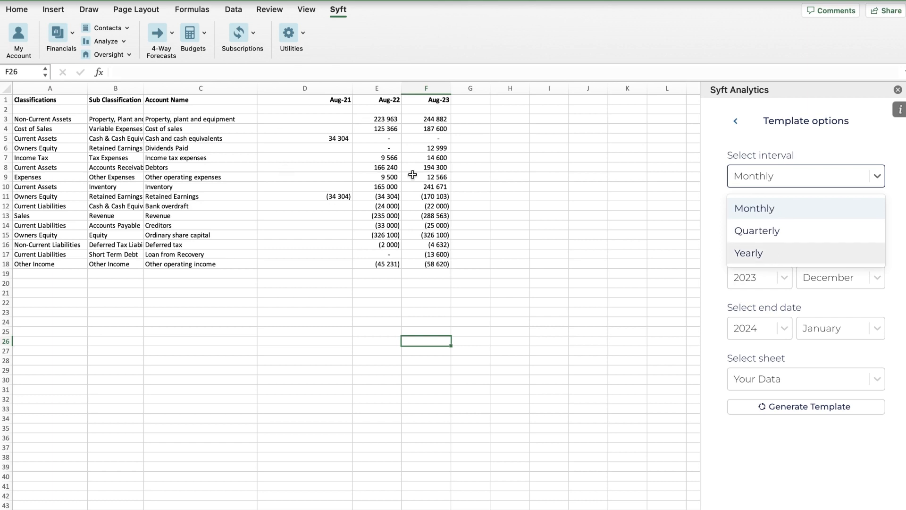
pyautogui.click(771, 262)
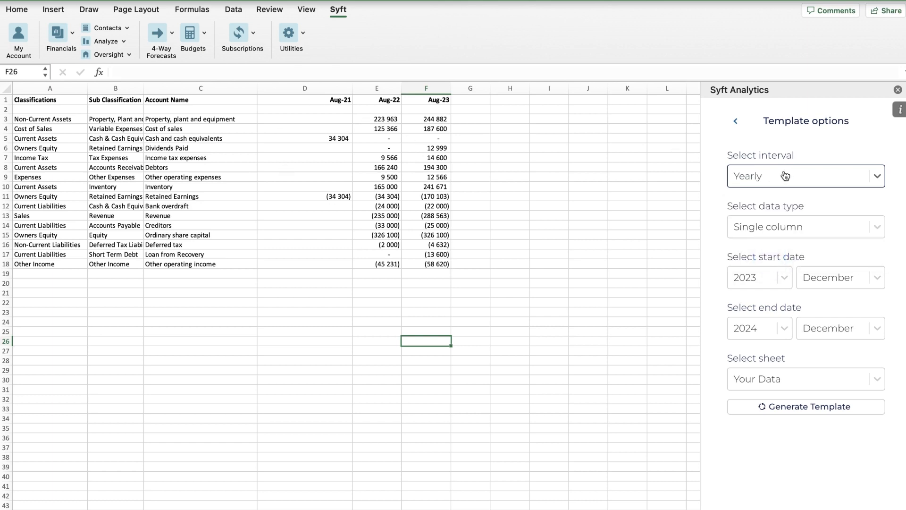
pyautogui.click(785, 176)
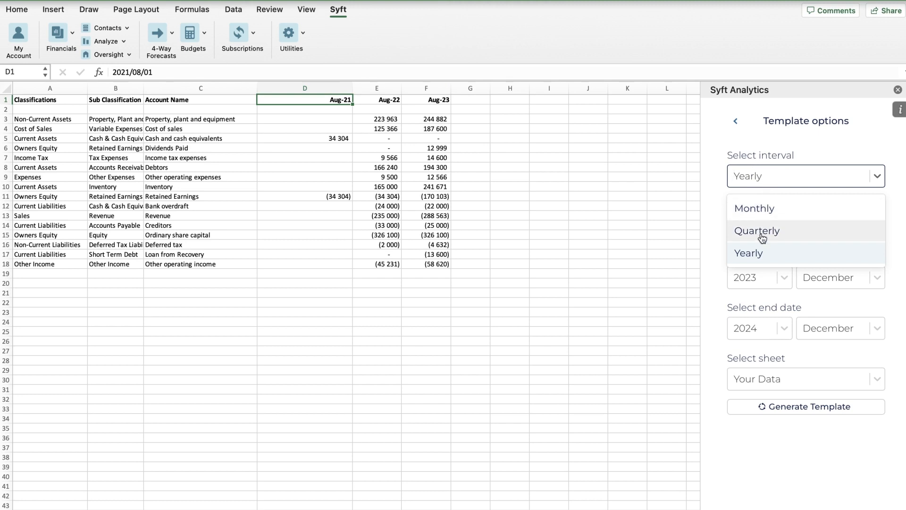
pyautogui.click(763, 211)
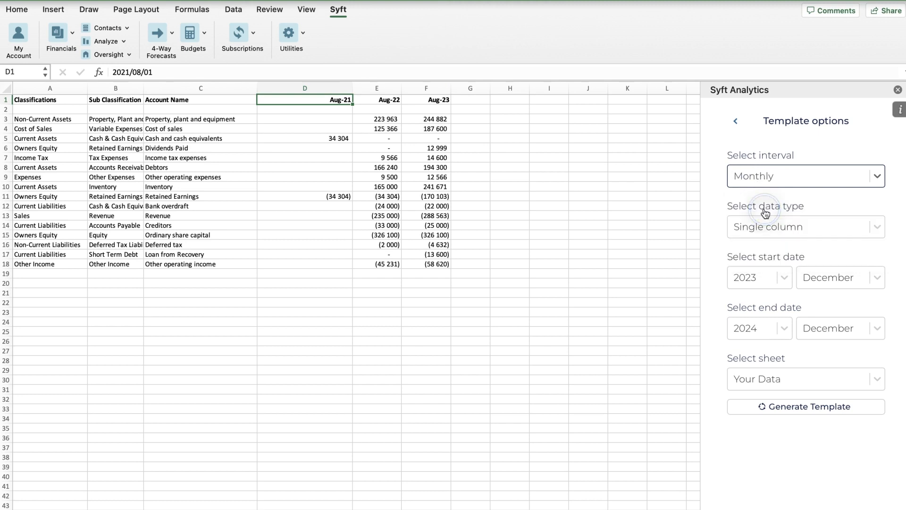
pyautogui.click(774, 188)
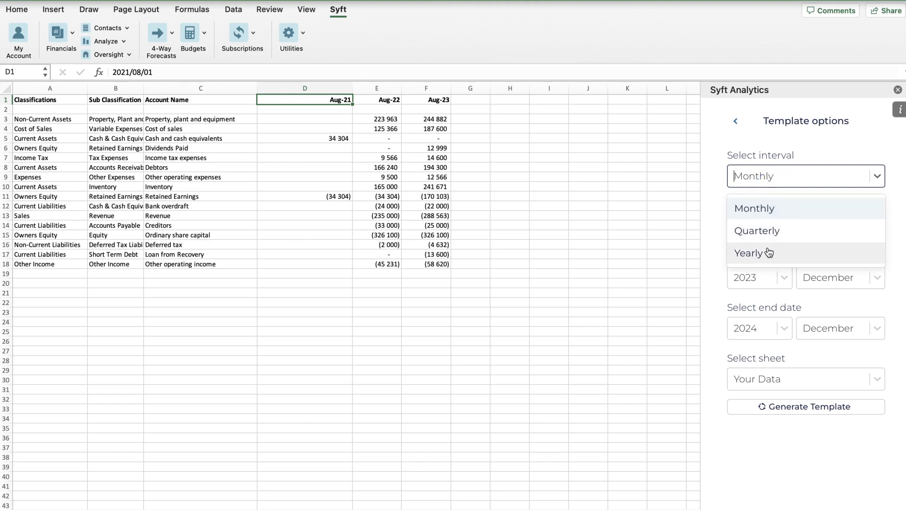
pyautogui.click(768, 208)
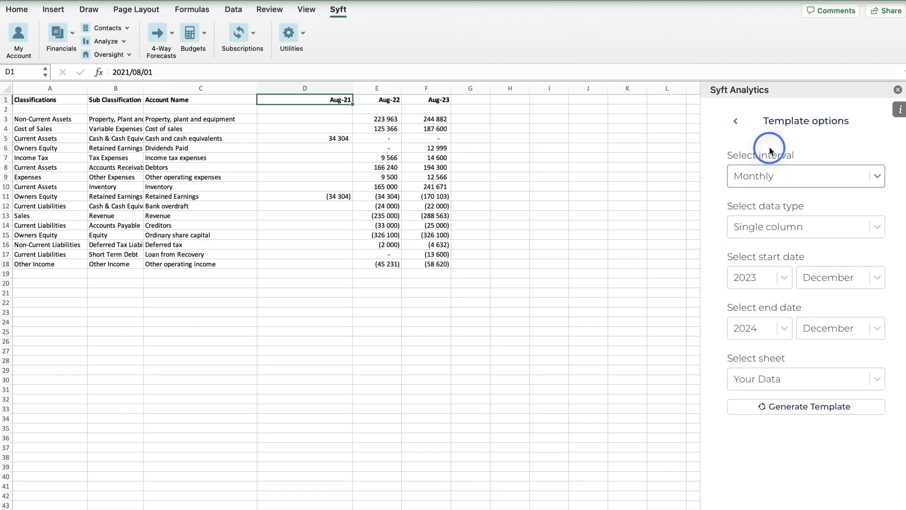
# Keep Single column as the data type and set the start date to January 2023.
pyautogui.click(775, 231)
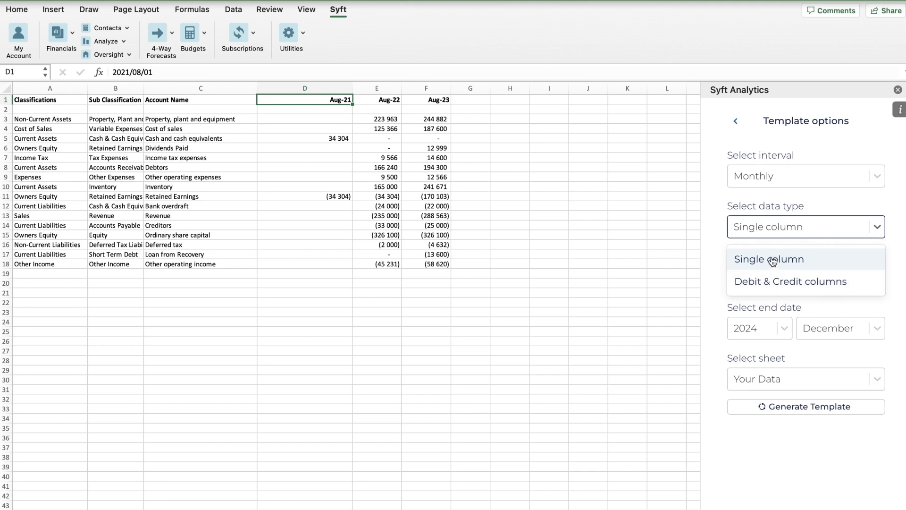
pyautogui.click(792, 204)
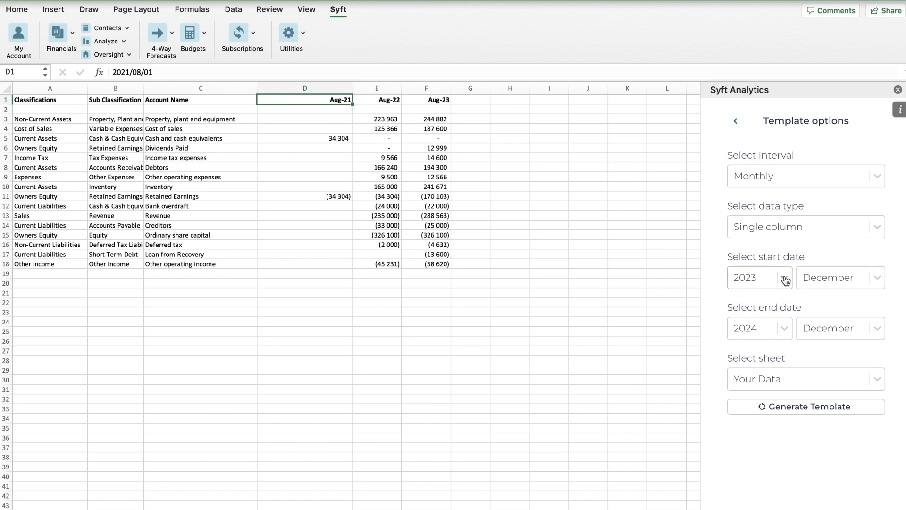
pyautogui.click(786, 280)
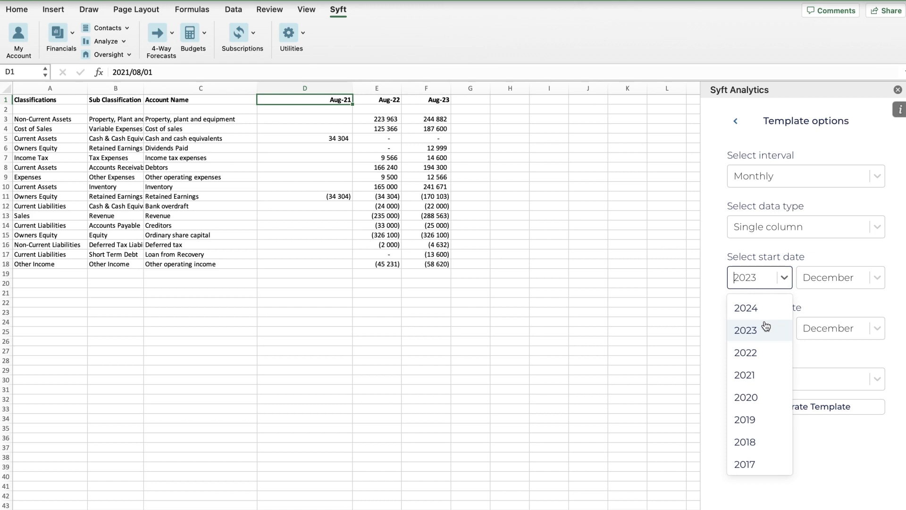
pyautogui.click(766, 325)
pyautogui.click(831, 278)
pyautogui.click(819, 303)
pyautogui.click(784, 277)
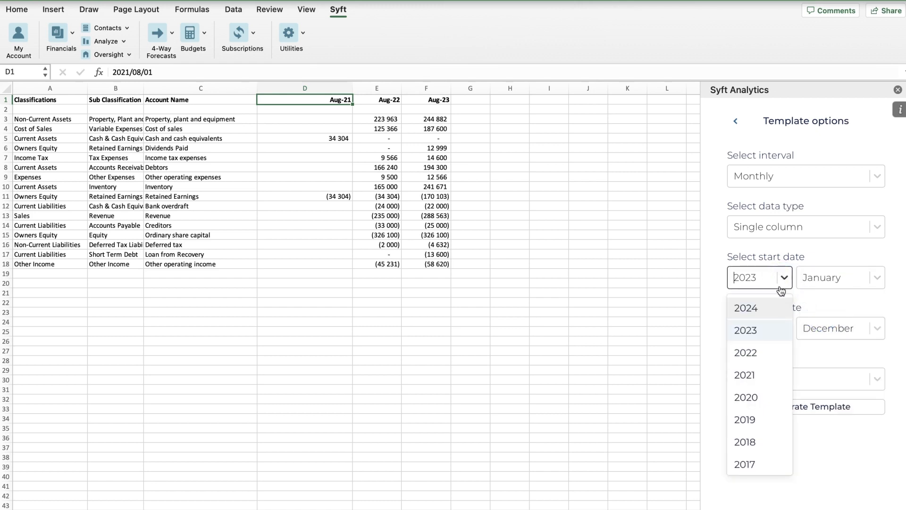
pyautogui.click(755, 330)
# Set the template end date to March 2023.
pyautogui.click(787, 327)
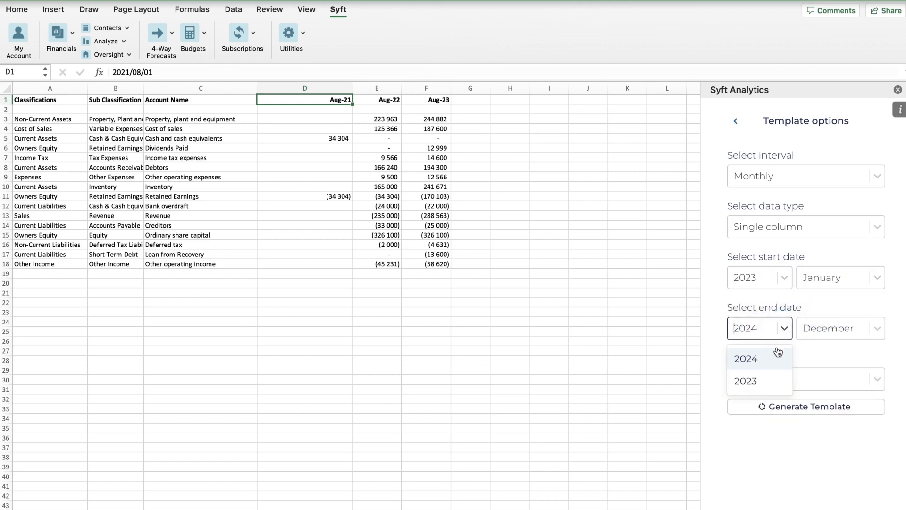
pyautogui.click(834, 331)
pyautogui.click(823, 402)
pyautogui.click(779, 327)
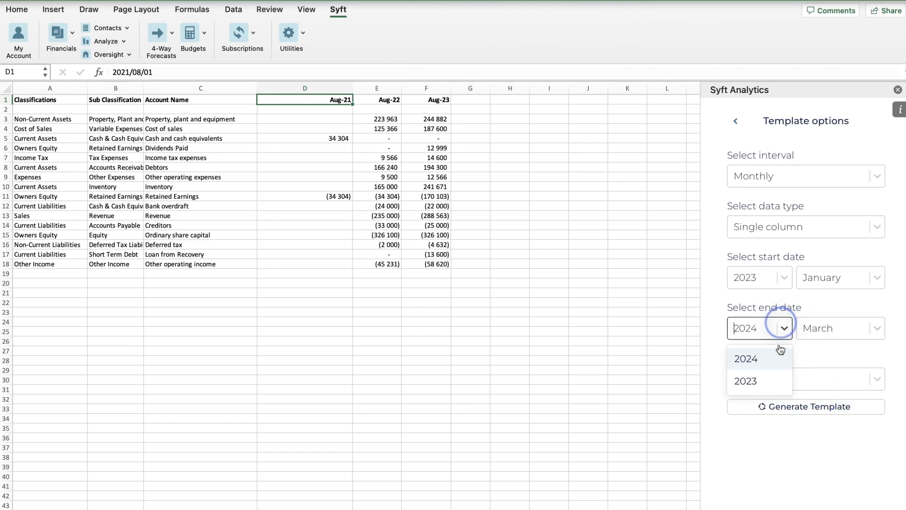
pyautogui.click(770, 380)
pyautogui.click(783, 302)
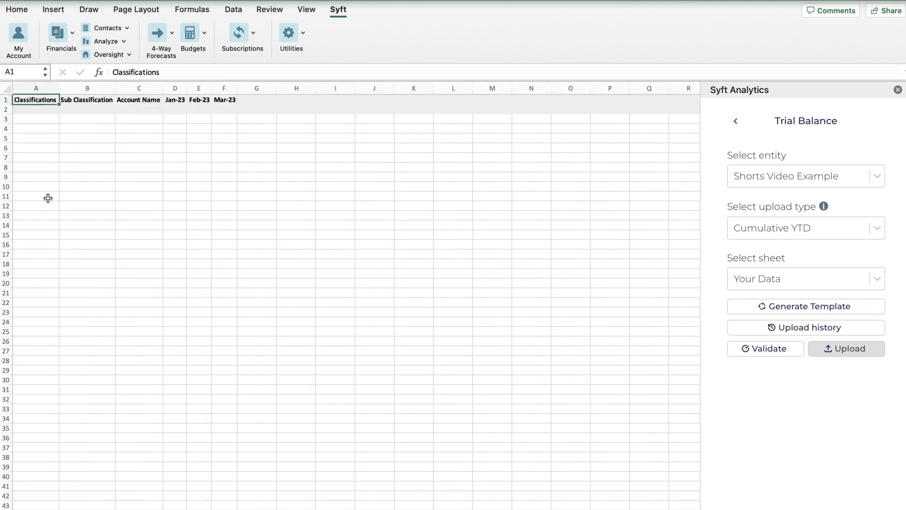
pyautogui.click(292, 509)
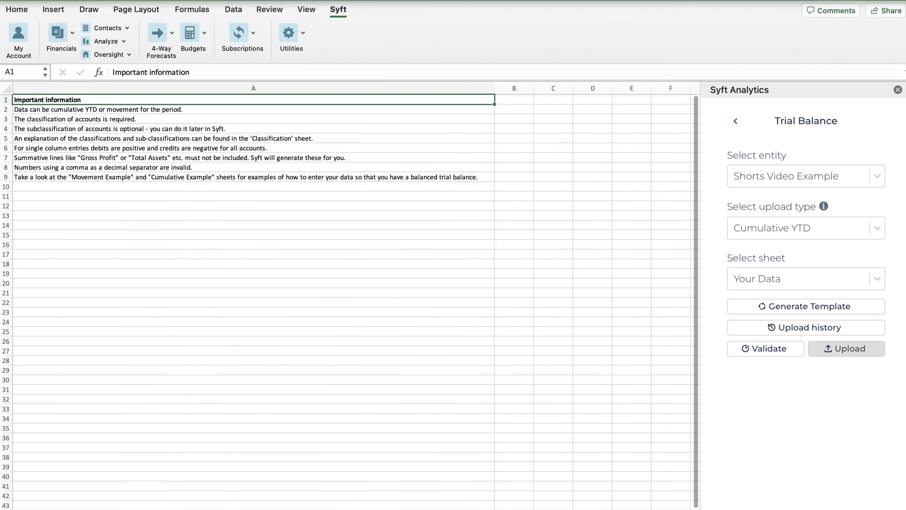
pyautogui.click(172, 508)
pyautogui.click(231, 149)
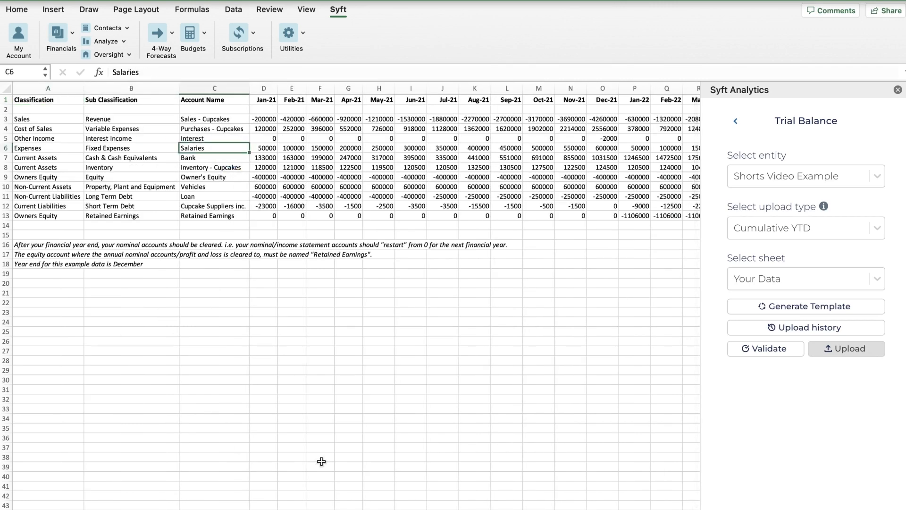
pyautogui.click(359, 509)
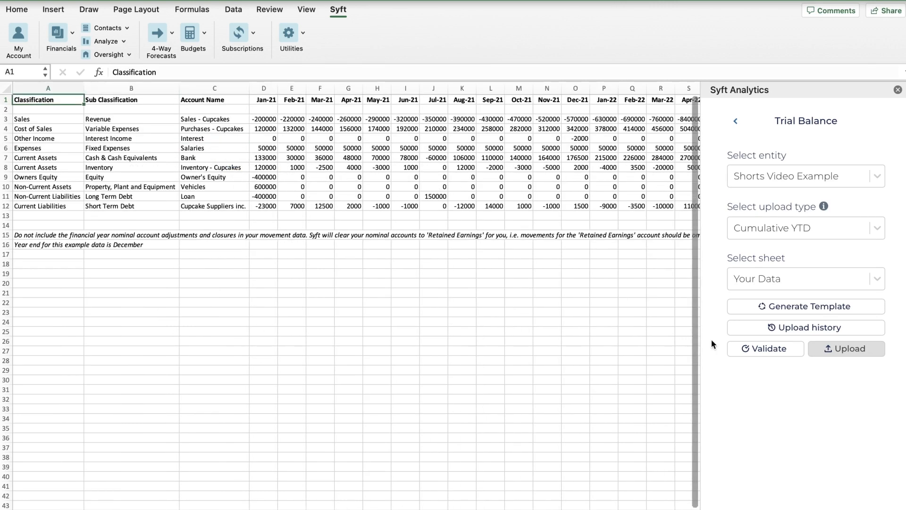
pyautogui.click(772, 233)
pyautogui.click(442, 508)
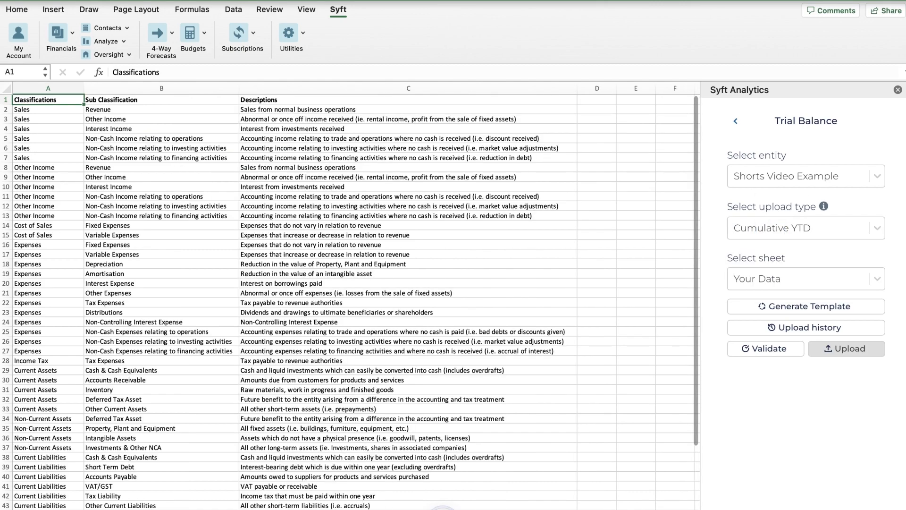
pyautogui.scroll(-10, 214, 250)
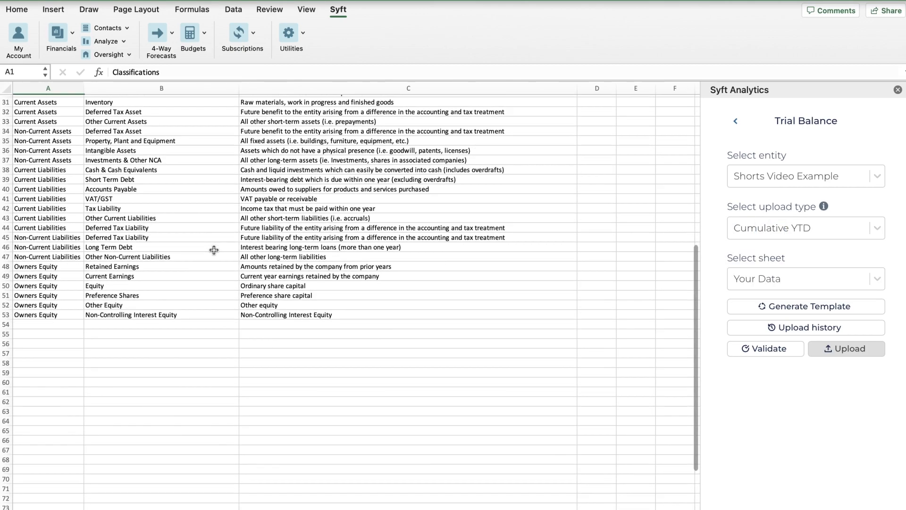
pyautogui.scroll(10, 213, 249)
pyautogui.click(132, 507)
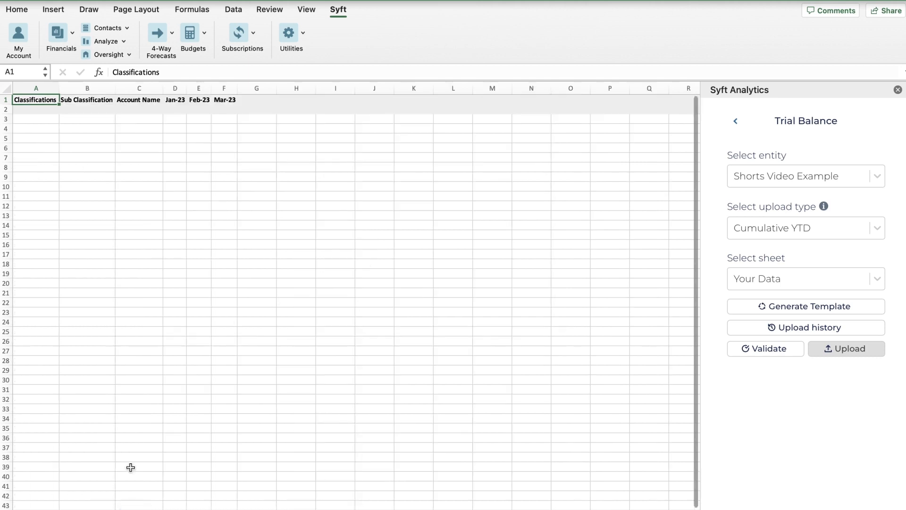
pyautogui.click(127, 152)
pyautogui.click(44, 115)
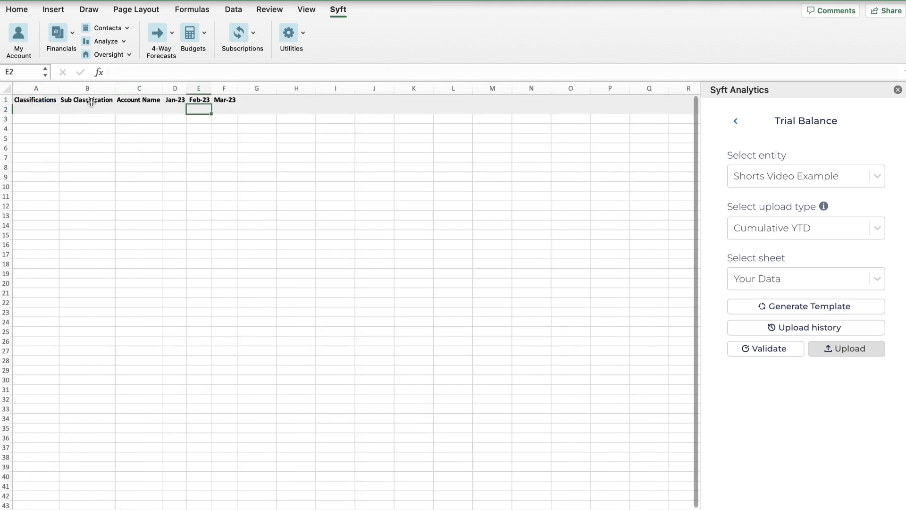
pyautogui.press('Left')
pyautogui.press('Left')
pyautogui.press('Left')
pyautogui.press('Left')
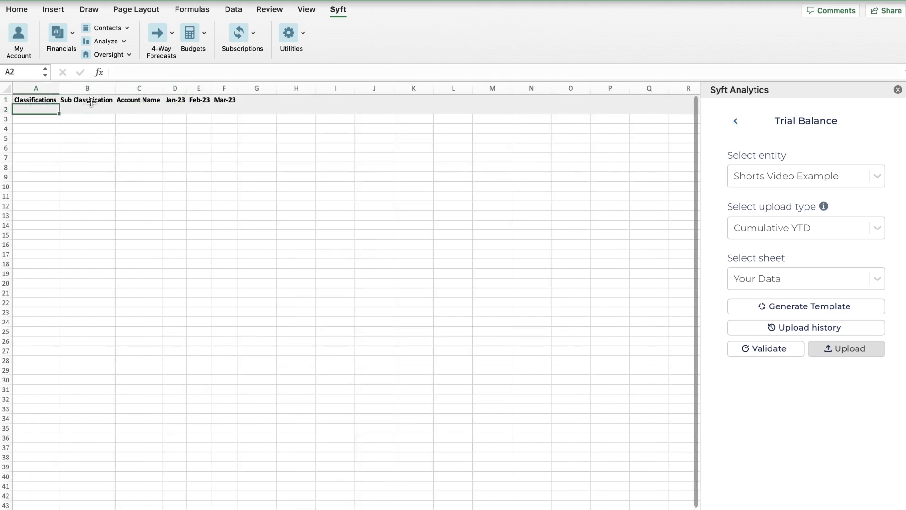
pyautogui.click(57, 119)
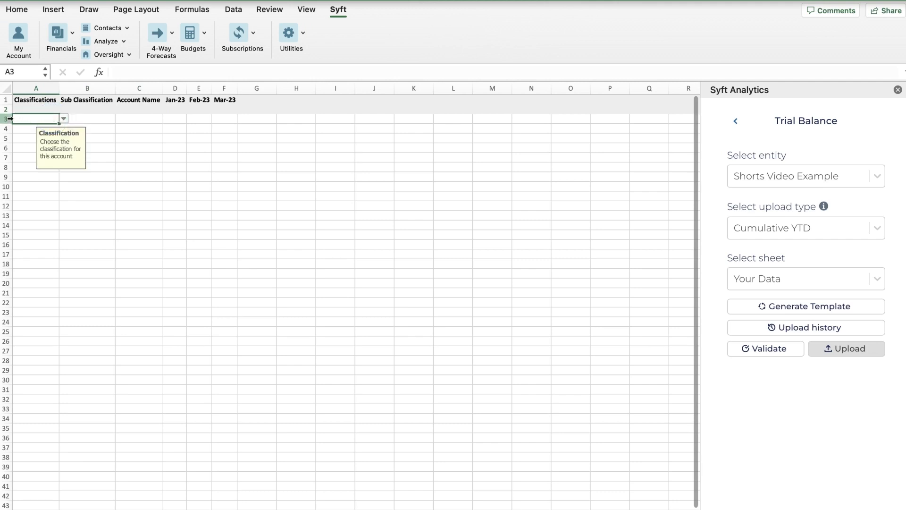
pyautogui.click(65, 119)
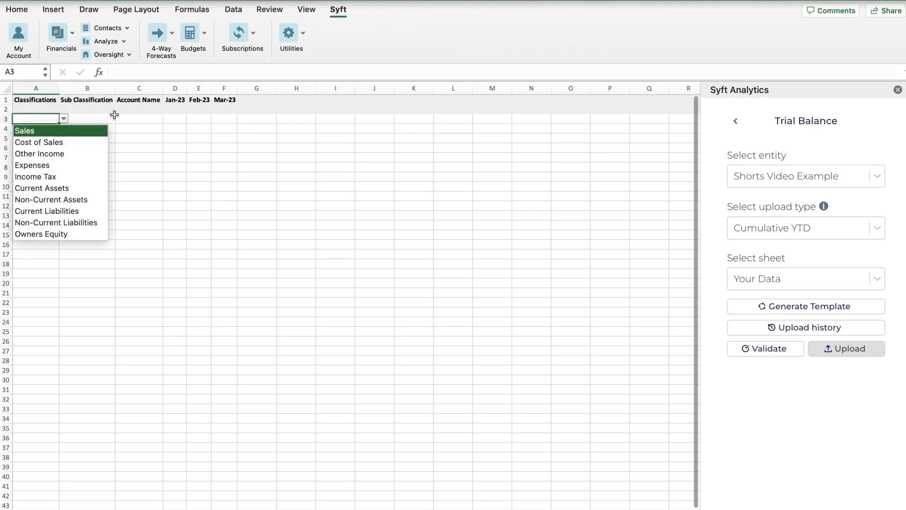
pyautogui.click(113, 117)
pyautogui.click(113, 118)
pyautogui.click(122, 118)
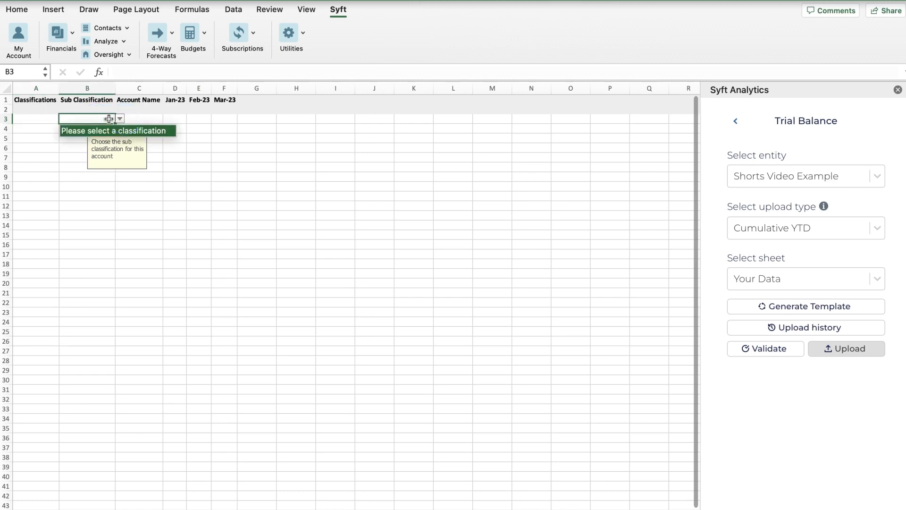
pyautogui.click(129, 221)
pyautogui.click(142, 114)
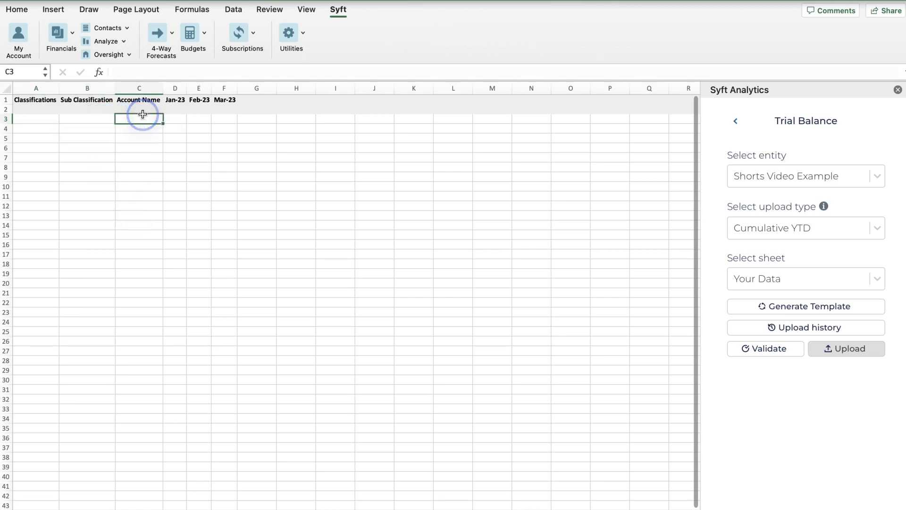
pyautogui.click(38, 119)
pyautogui.write('rhtu')
pyautogui.click(51, 183)
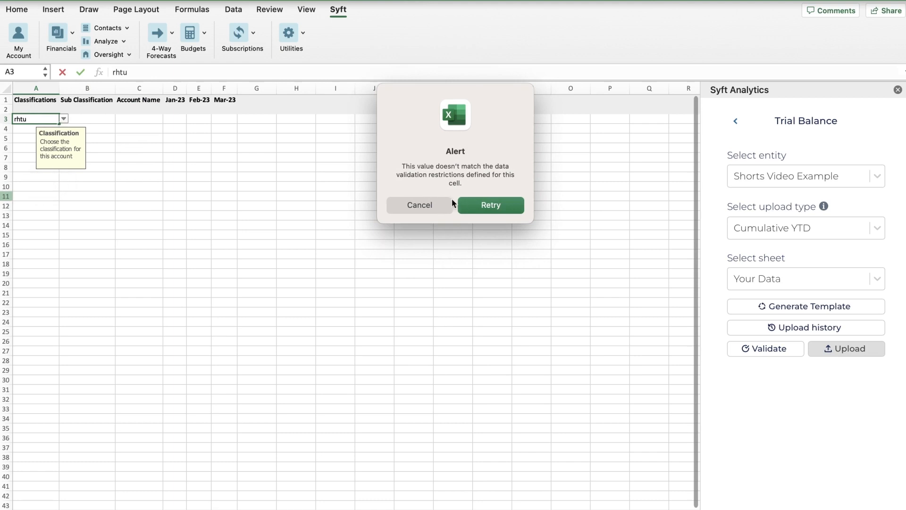
pyautogui.click(439, 204)
pyautogui.click(139, 137)
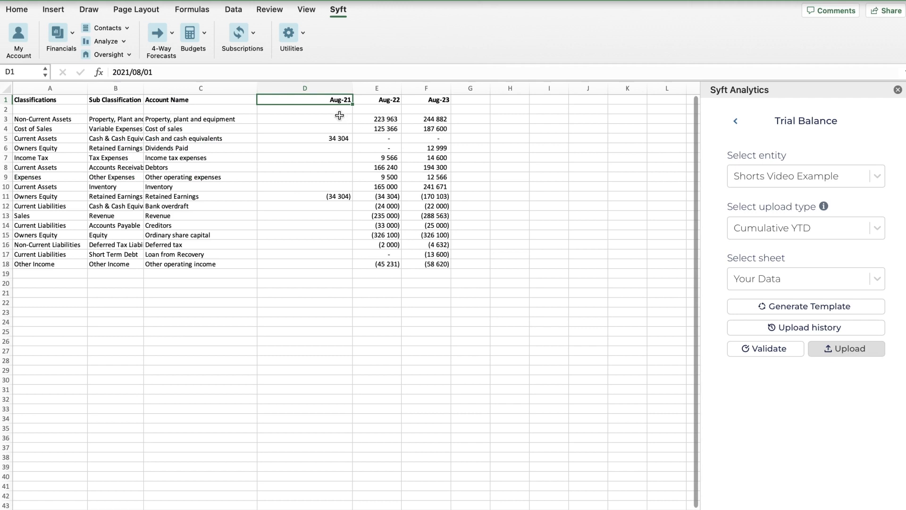
# Copy the trial balance figures D3:F18 into D3 of Your Data and widen columns D–E.
pyautogui.moveTo(339, 115); pyautogui.dragTo(438, 267)
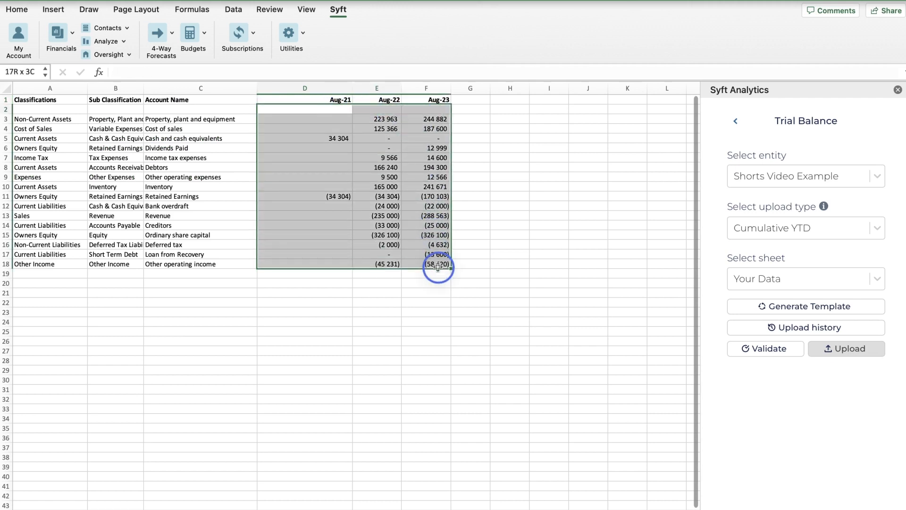
pyautogui.moveTo(304, 119); pyautogui.dragTo(437, 263)
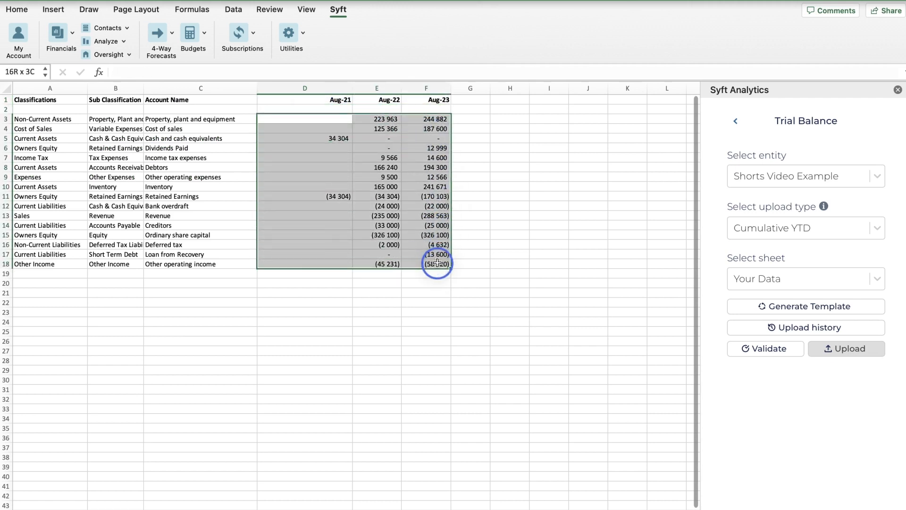
pyautogui.press('super+c')
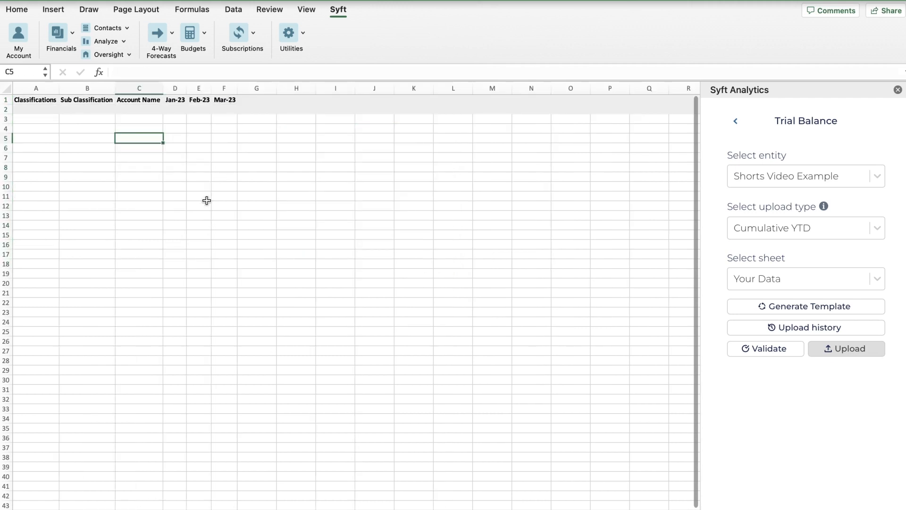
pyautogui.click(135, 131)
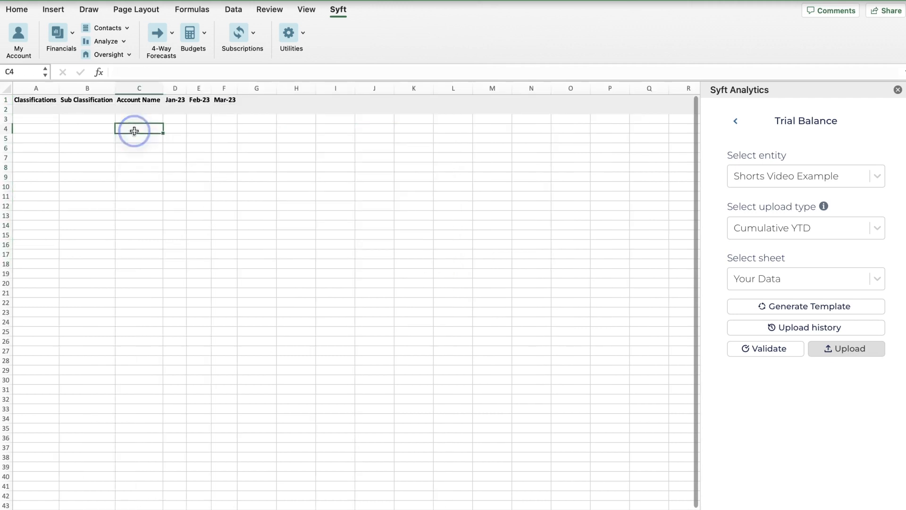
pyautogui.press('Right')
pyautogui.press('Up')
pyautogui.press('super+v')
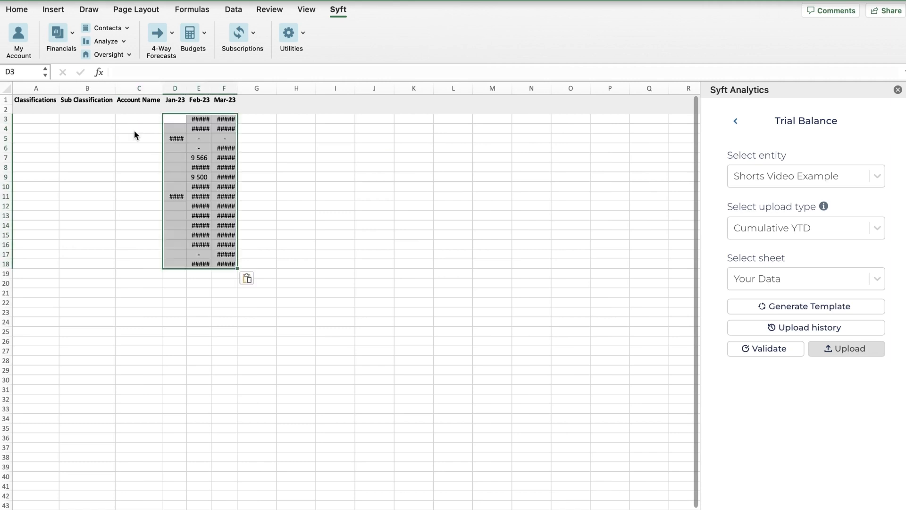
pyautogui.click(183, 88)
pyautogui.moveTo(182, 83); pyautogui.dragTo(264, 85)
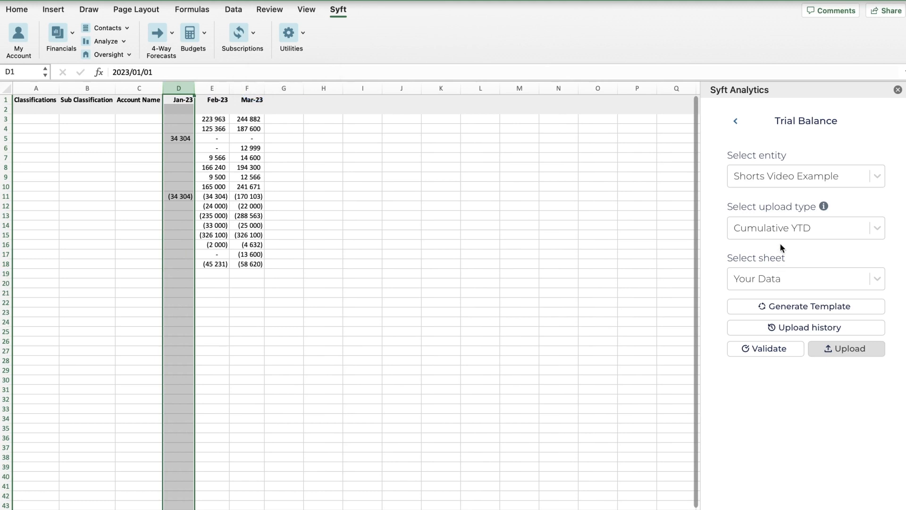
# Paste the trial balance account names into C3:C18 and widen column C.
pyautogui.click(138, 121)
pyautogui.press('Down')
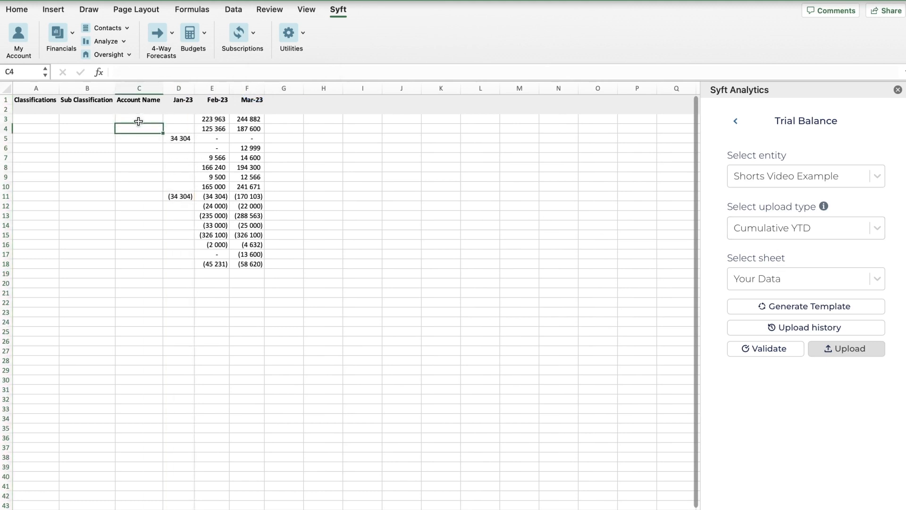
pyautogui.press('Left')
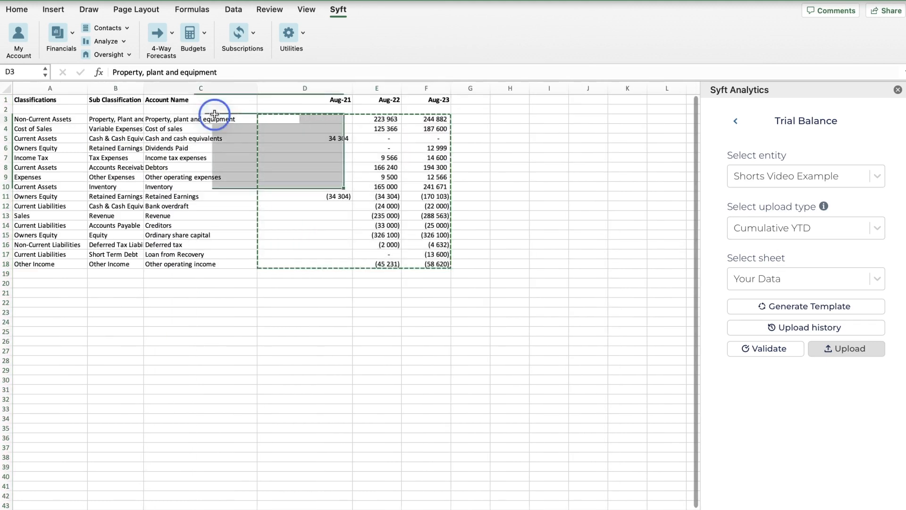
pyautogui.moveTo(189, 121); pyautogui.dragTo(180, 264)
pyautogui.hotkey('ctrl', 'c')
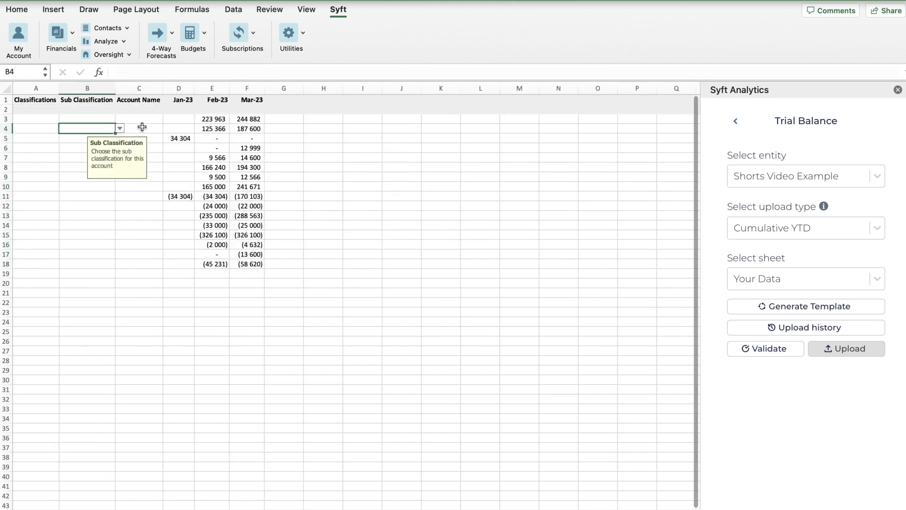
pyautogui.click(142, 126)
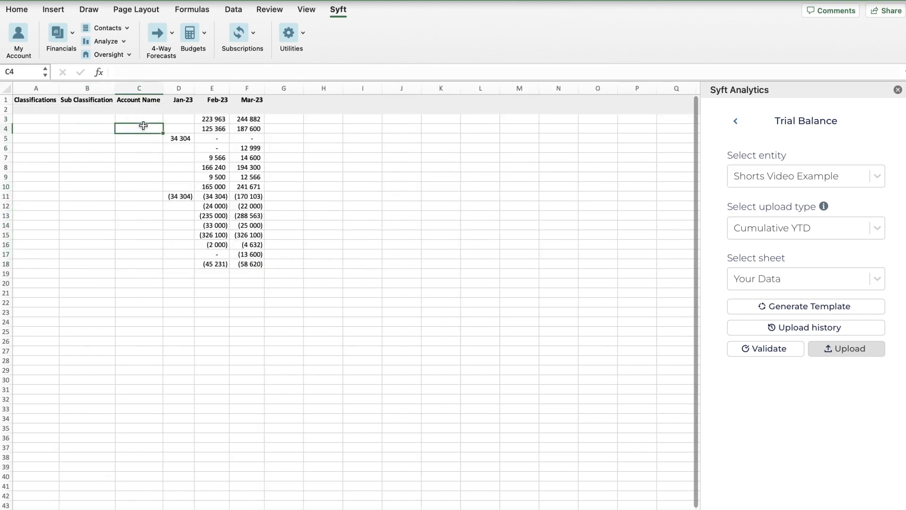
pyautogui.click(141, 120)
pyautogui.hotkey('ctrl', 'v')
pyautogui.moveTo(168, 89); pyautogui.dragTo(211, 90)
# Classify row 3 as Non-Current Assets / Property, Plant and Equipment.
pyautogui.click(177, 186)
pyautogui.click(42, 119)
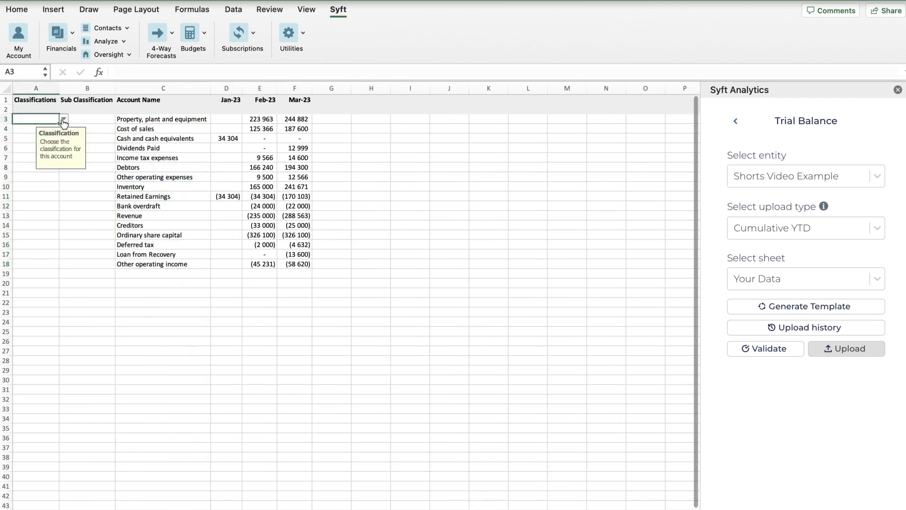
pyautogui.click(64, 118)
pyautogui.click(64, 199)
pyautogui.click(106, 119)
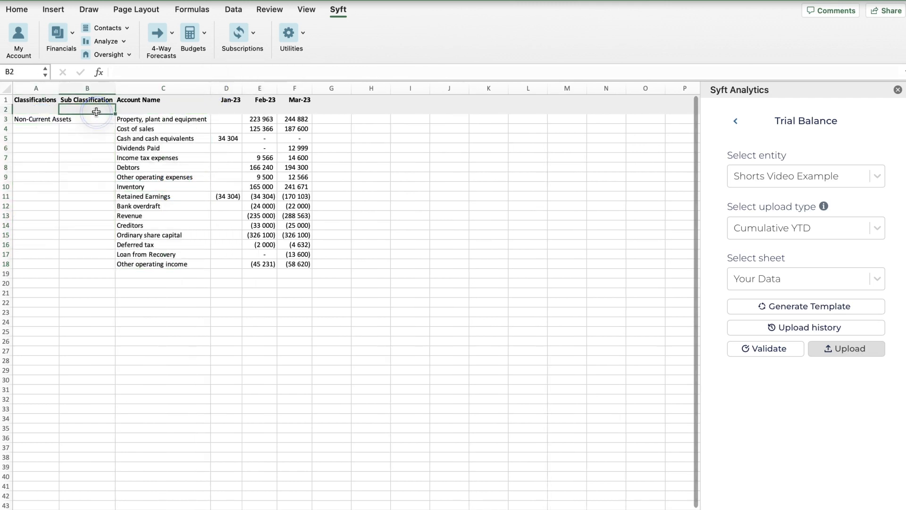
pyautogui.click(120, 119)
pyautogui.click(121, 130)
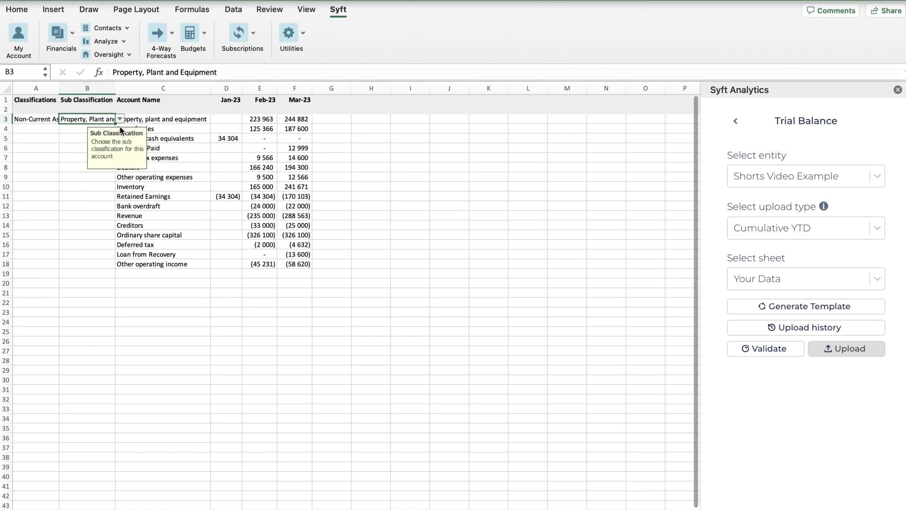
# Paste the copied classifications and sub-classifications into rows 4 to 18.
pyautogui.click(41, 137)
pyautogui.click(42, 128)
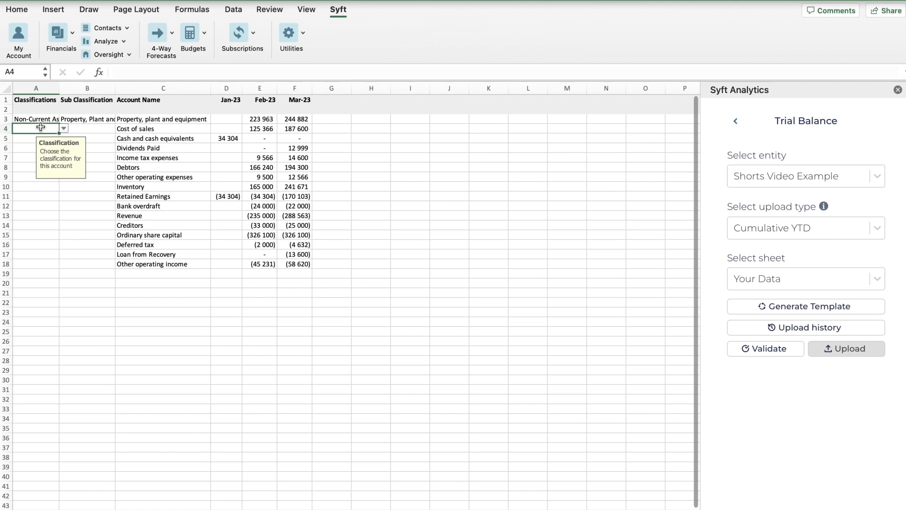
pyautogui.click(97, 129)
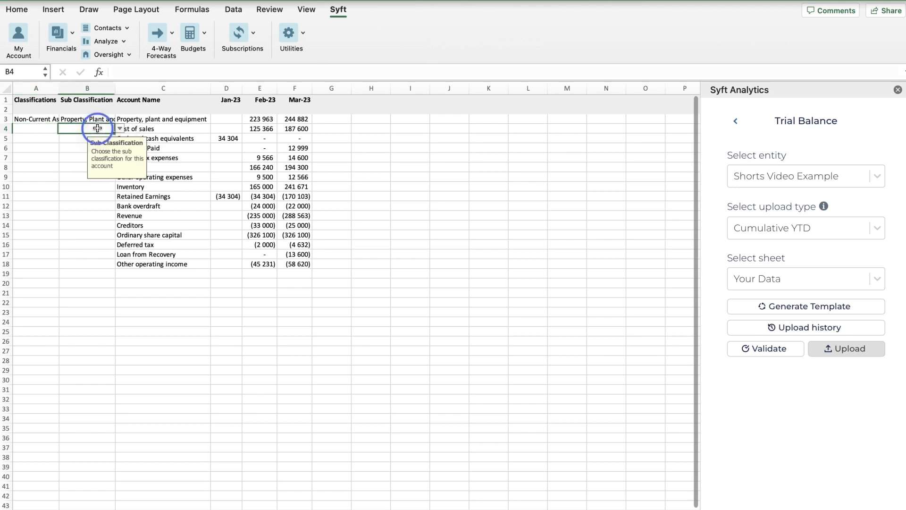
pyautogui.click(40, 128)
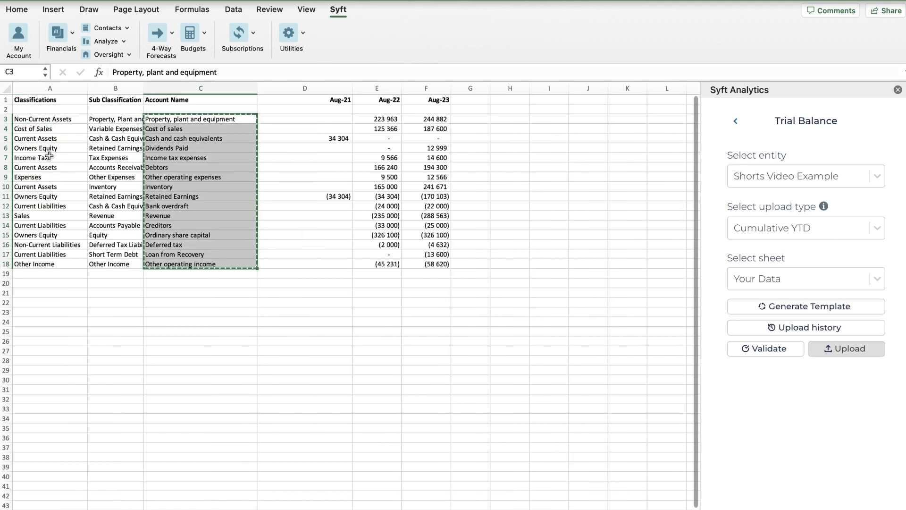
pyautogui.moveTo(42, 128); pyautogui.dragTo(119, 263)
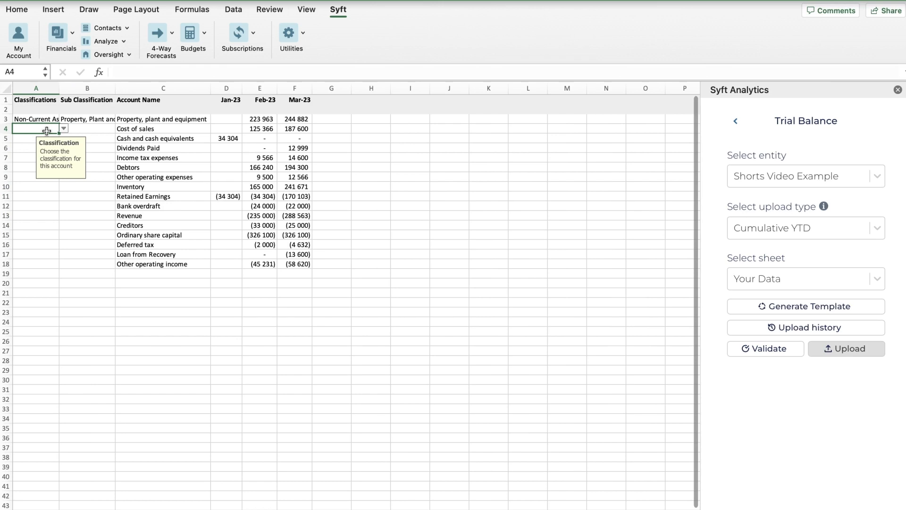
pyautogui.press('super+v')
pyautogui.click(45, 283)
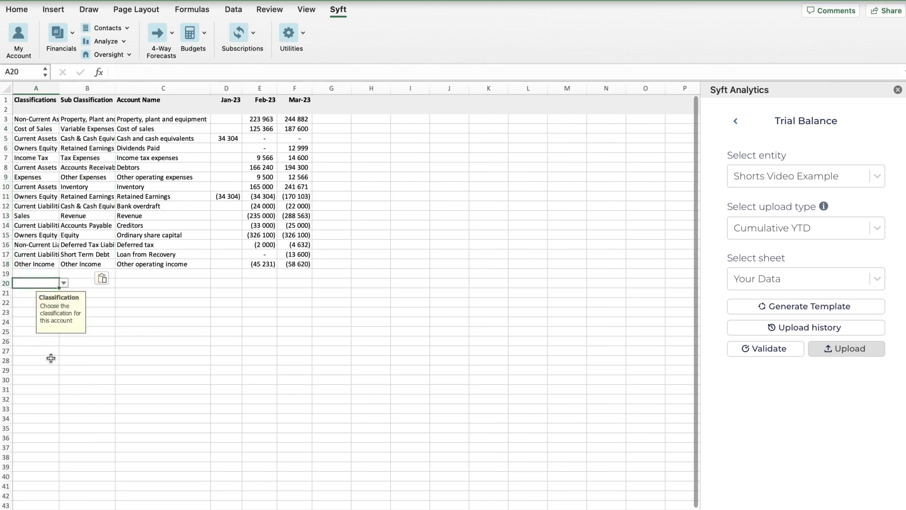
# Check the classifications for Other operating income (Other Income) and Deferred tax.
pyautogui.click(37, 263)
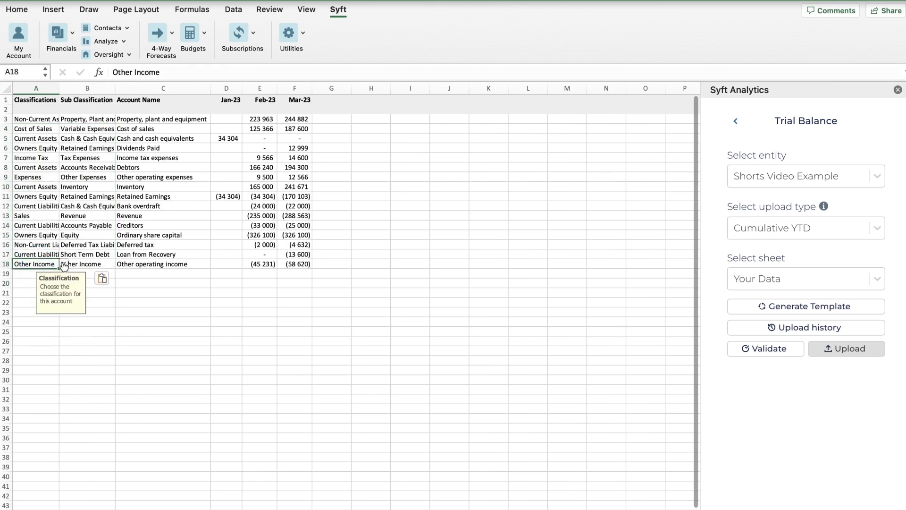
pyautogui.click(65, 265)
pyautogui.click(154, 302)
pyautogui.click(38, 246)
pyautogui.click(63, 244)
pyautogui.click(264, 360)
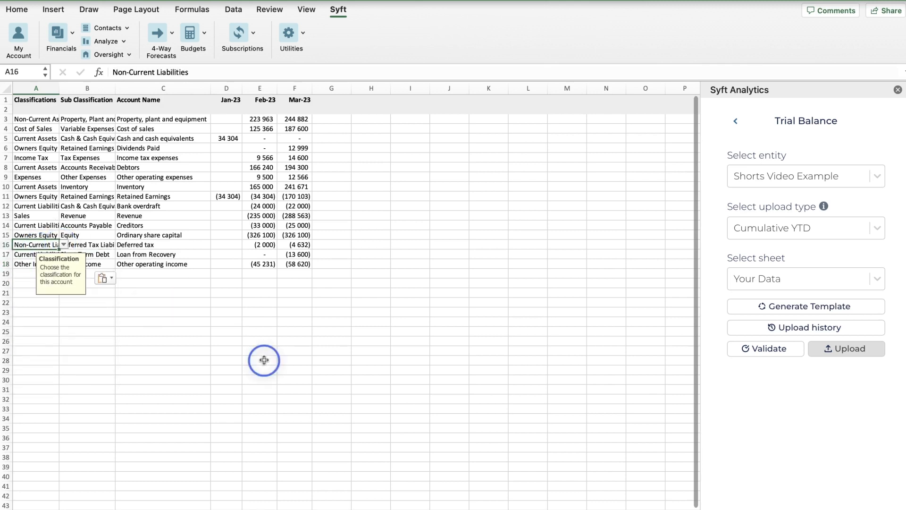
# Set Cost of sales to Cost of Sales with sub-classification Variable Expenses.
pyautogui.click(39, 118)
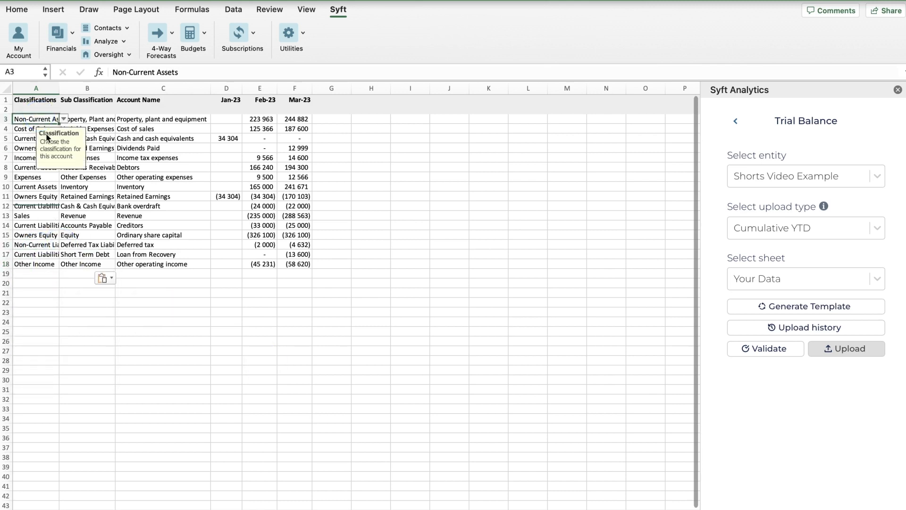
pyautogui.click(47, 128)
pyautogui.click(63, 127)
pyautogui.click(52, 154)
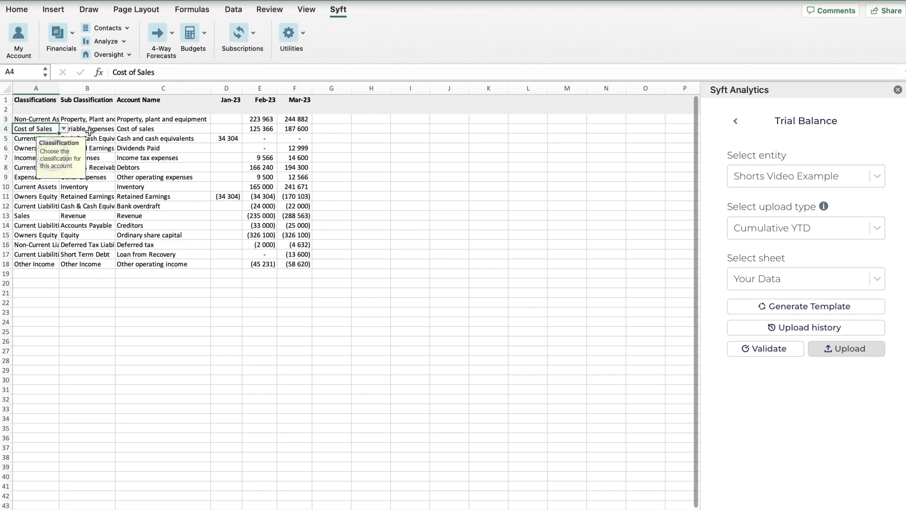
pyautogui.click(91, 130)
pyautogui.click(120, 129)
pyautogui.click(110, 153)
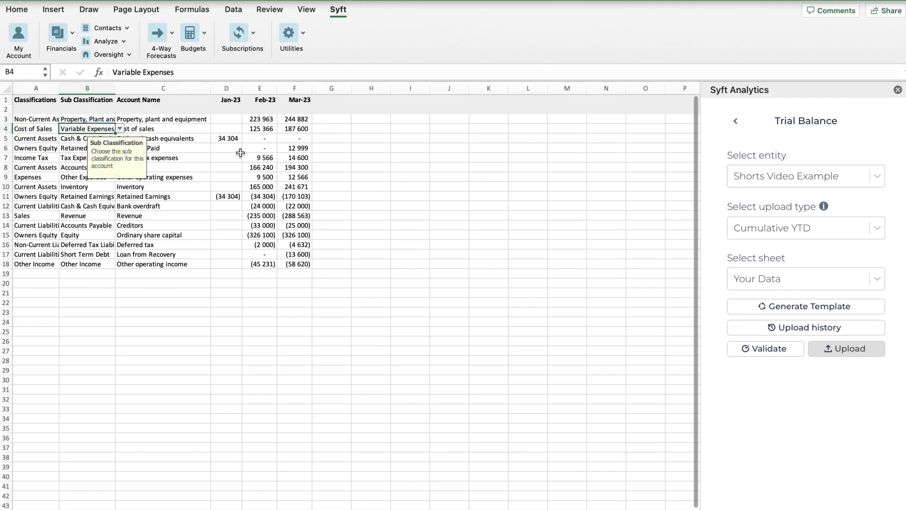
pyautogui.click(418, 166)
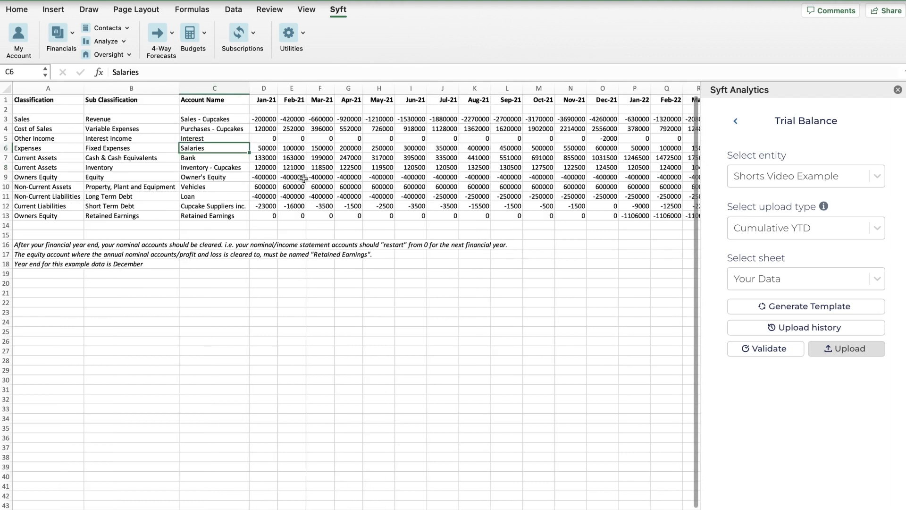
# Compare the Jan-21 and Feb-21 year-to-date Sales - Cupcakes figures in D3 and E3.
pyautogui.click(267, 122)
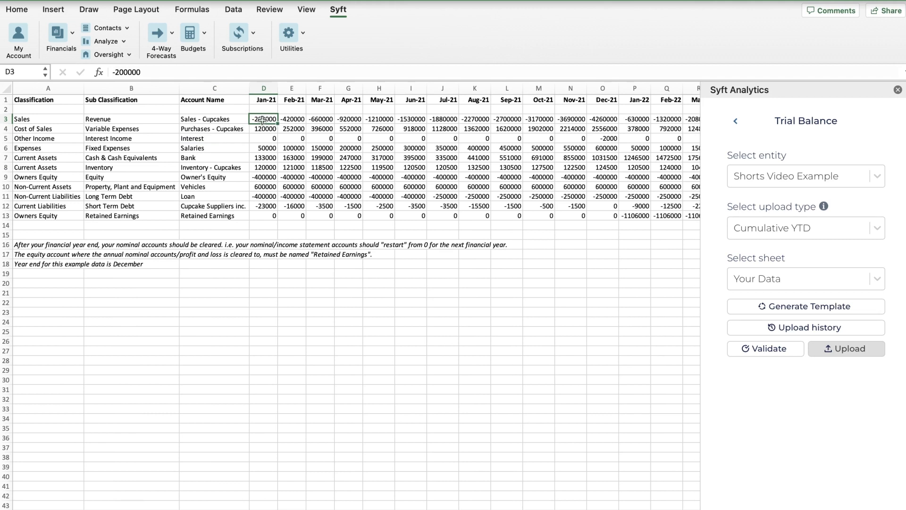
pyautogui.click(288, 121)
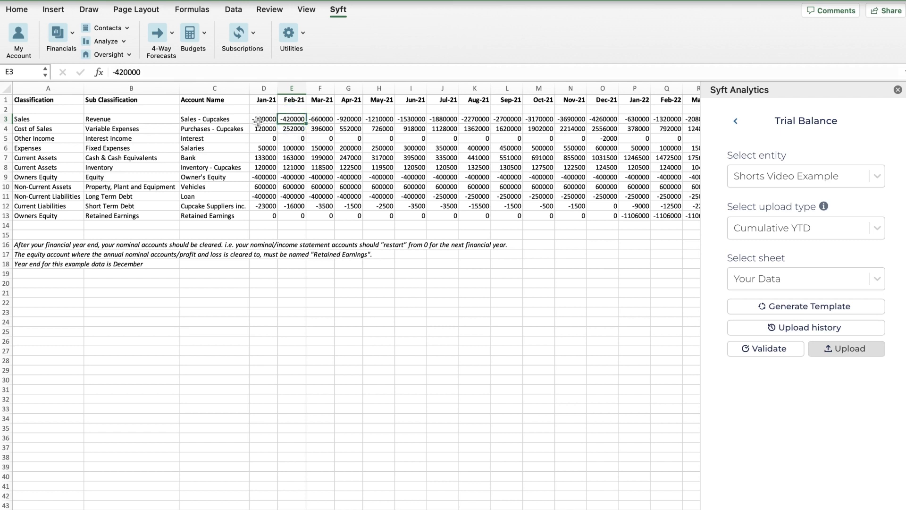
pyautogui.click(275, 119)
pyautogui.click(287, 119)
# View the movement example sheet's Jan-21 and Feb-21 sales figures.
pyautogui.click(349, 508)
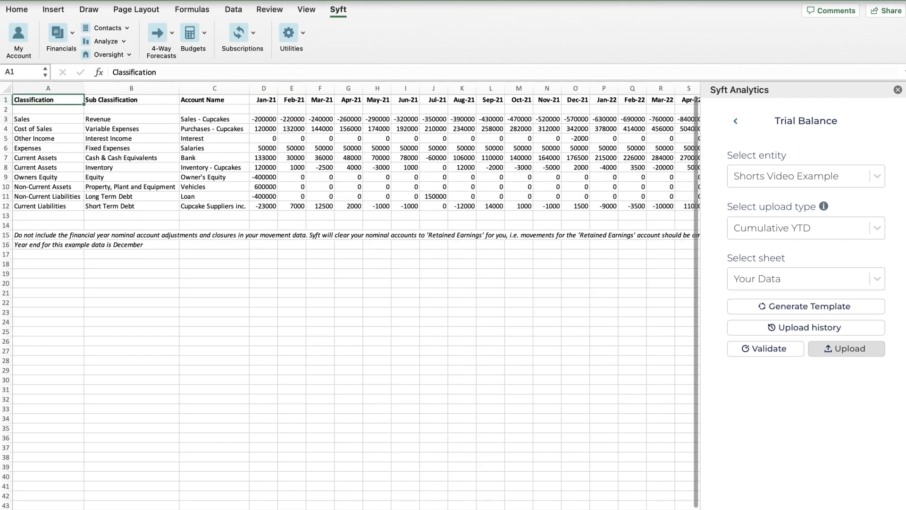
pyautogui.click(266, 119)
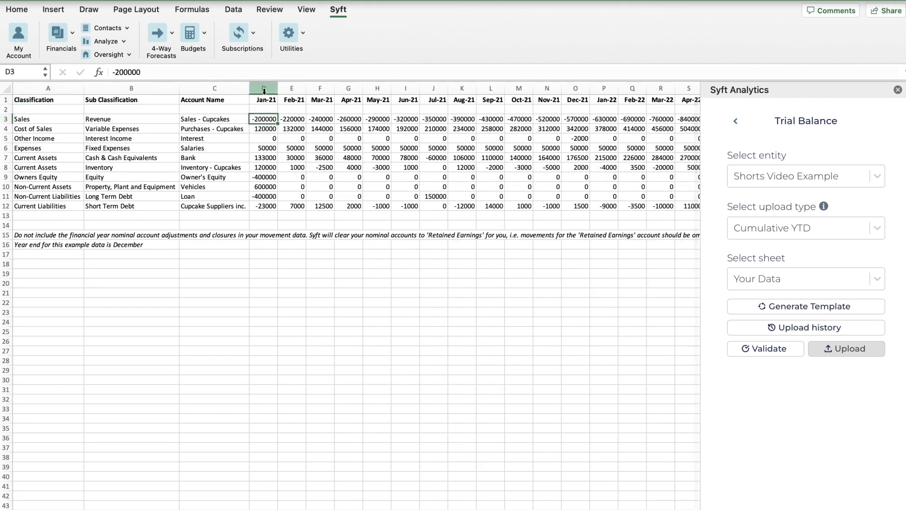
pyautogui.click(267, 121)
pyautogui.click(293, 119)
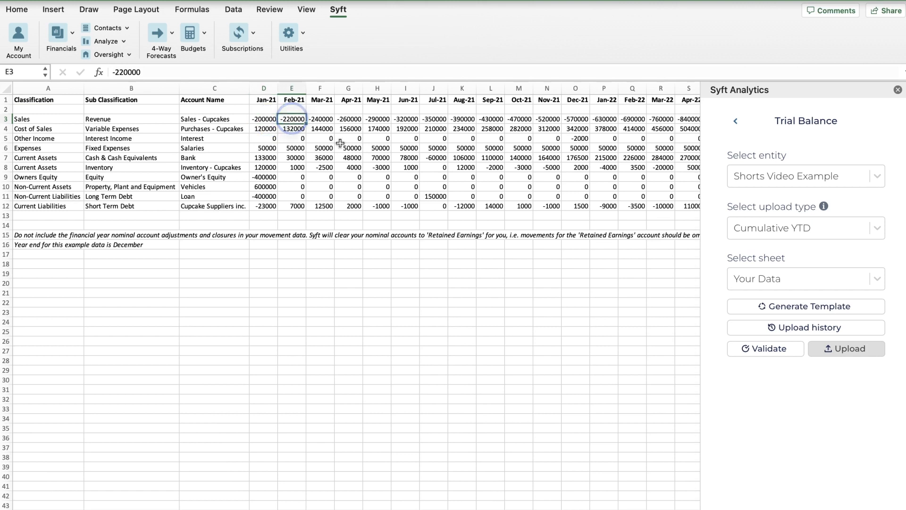
# Toggle the upload type between Movement and Cumulative YTD, settling on Movement.
pyautogui.click(795, 226)
pyautogui.click(759, 287)
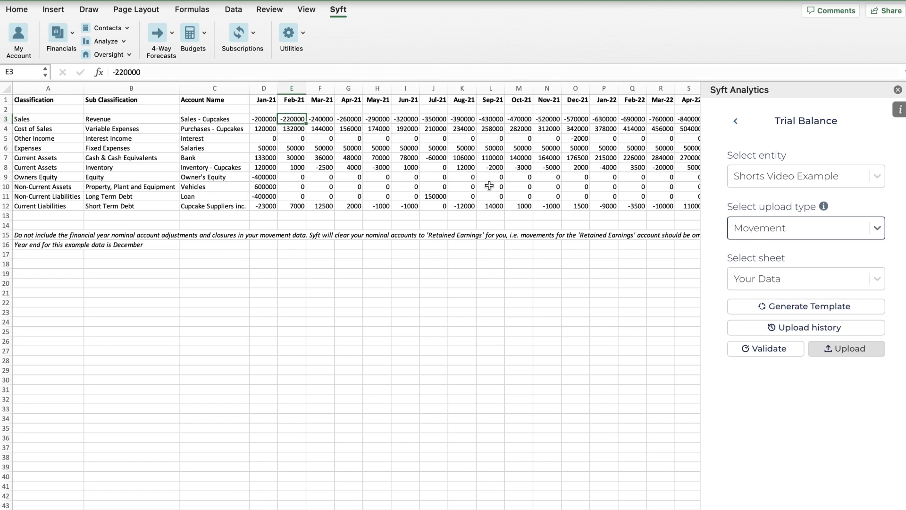
pyautogui.click(798, 229)
pyautogui.click(766, 260)
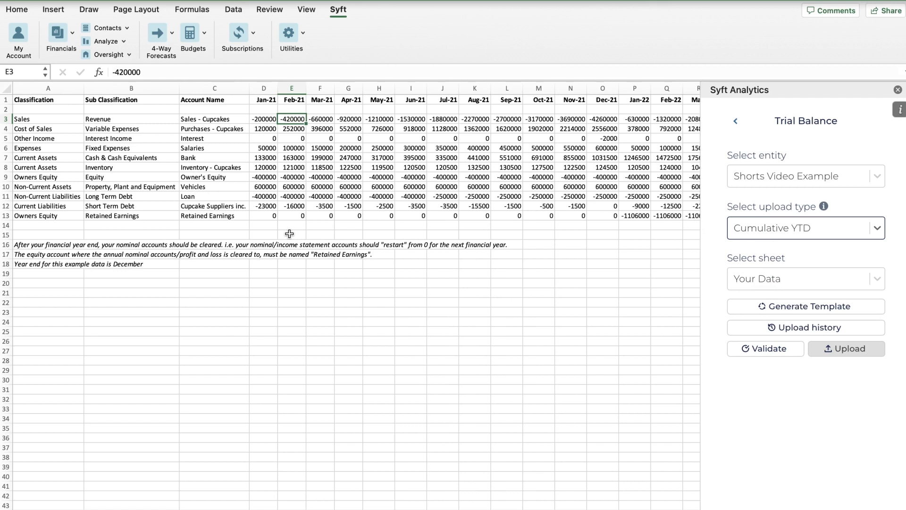
pyautogui.click(415, 507)
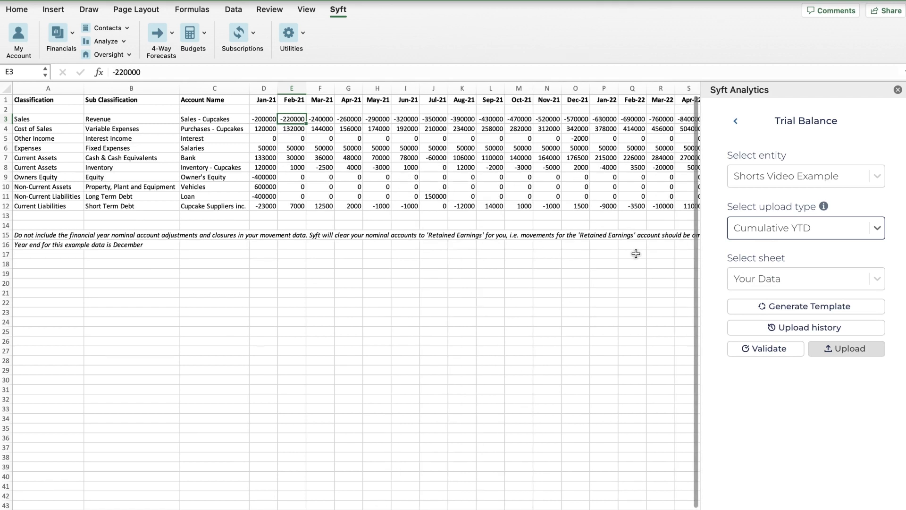
pyautogui.click(763, 231)
pyautogui.click(766, 283)
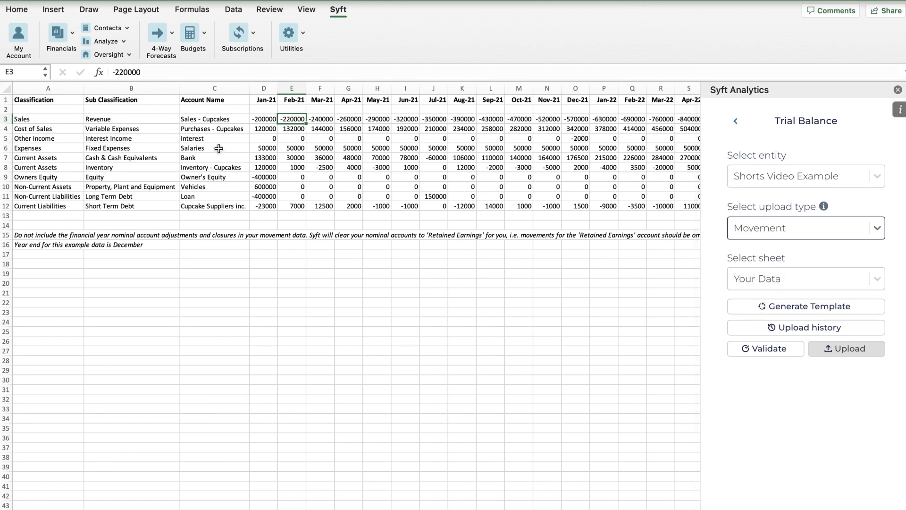
# Compare the Jan-21, Feb-21 and Mar-21 sales figures across the example data.
pyautogui.click(261, 120)
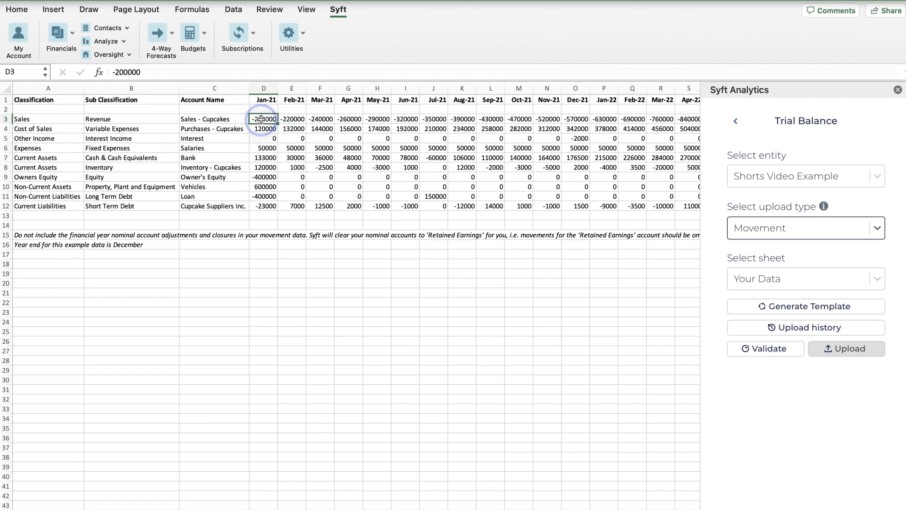
pyautogui.click(291, 120)
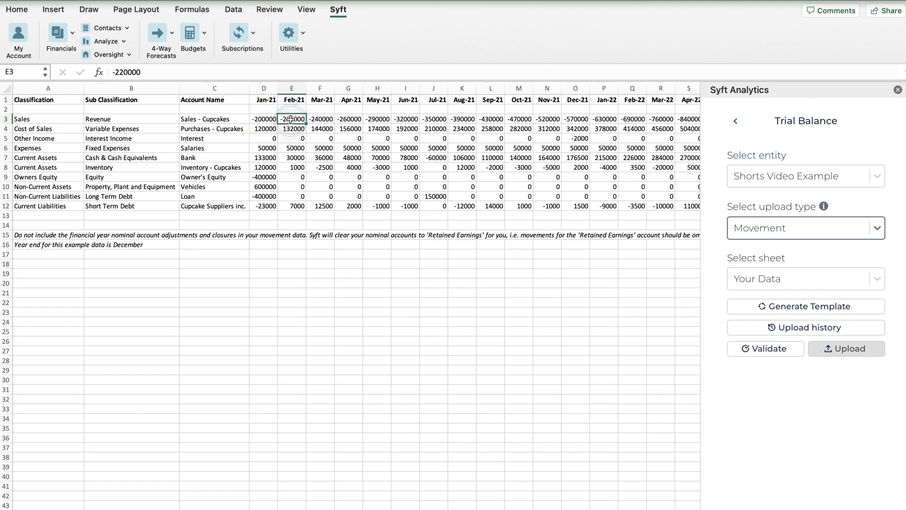
pyautogui.click(330, 119)
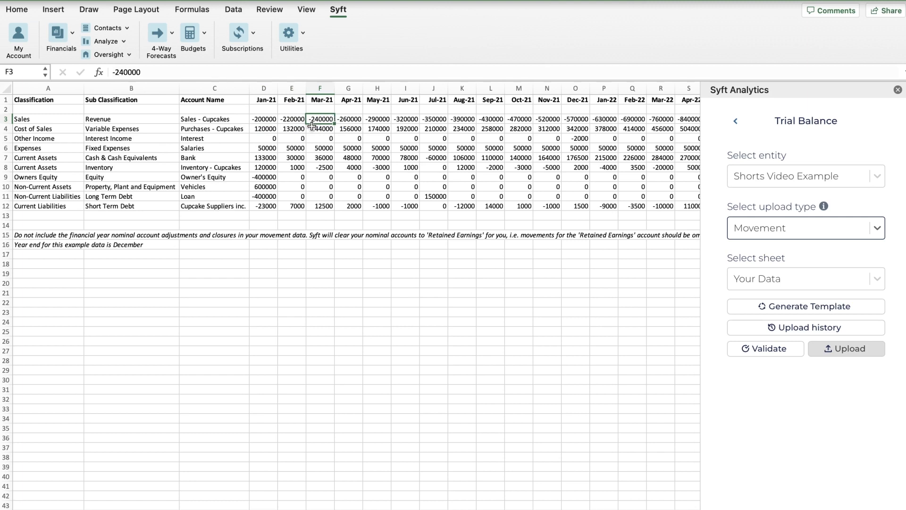
pyautogui.click(263, 121)
pyautogui.click(292, 121)
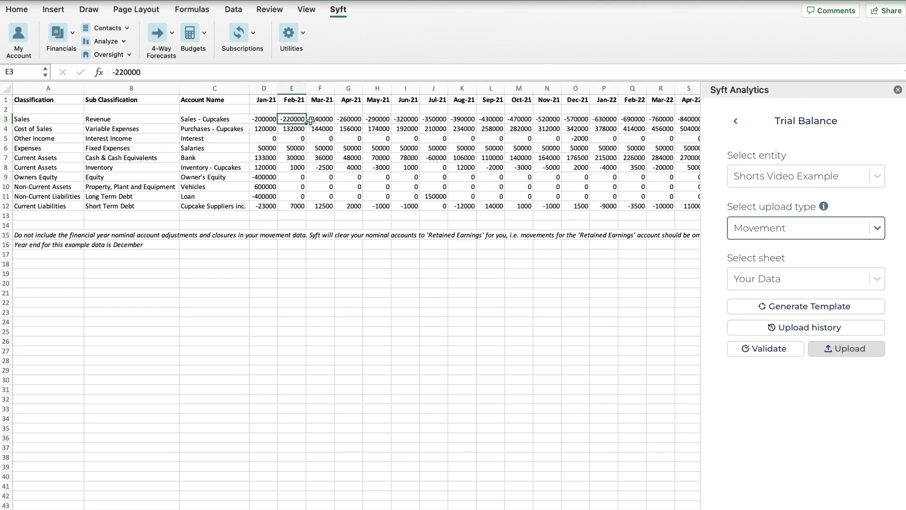
pyautogui.click(312, 120)
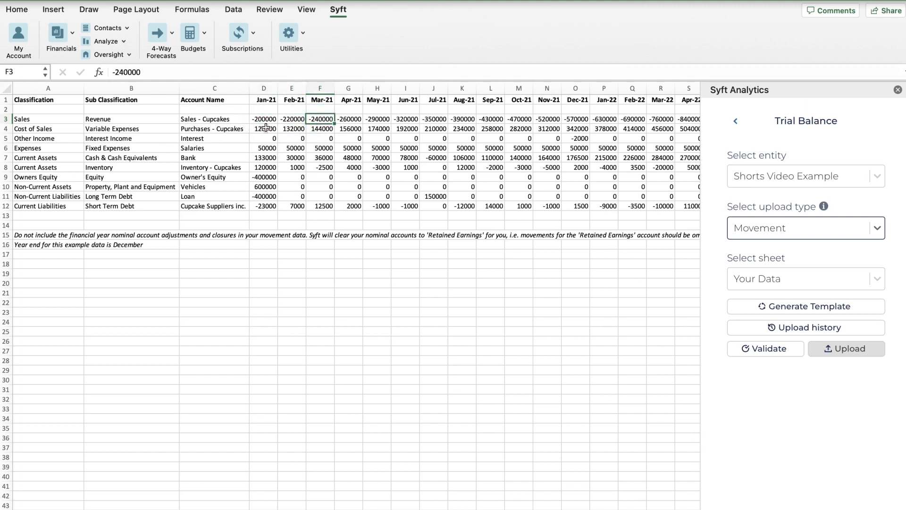
pyautogui.moveTo(261, 120); pyautogui.dragTo(319, 120)
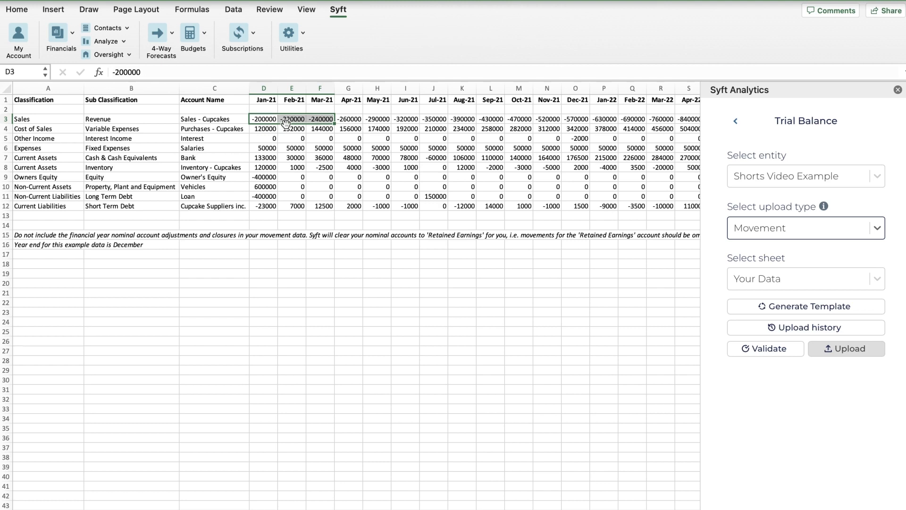
pyautogui.click(318, 120)
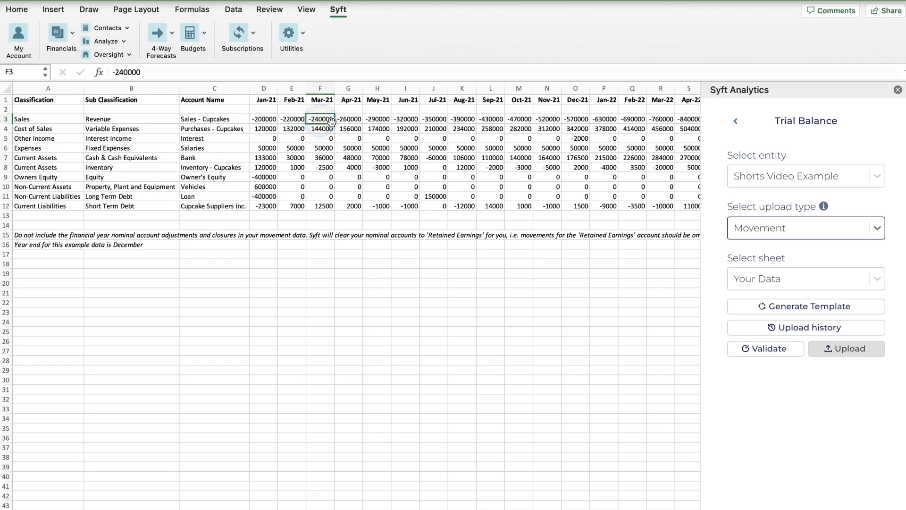
pyautogui.click(258, 120)
pyautogui.click(295, 120)
pyautogui.click(319, 118)
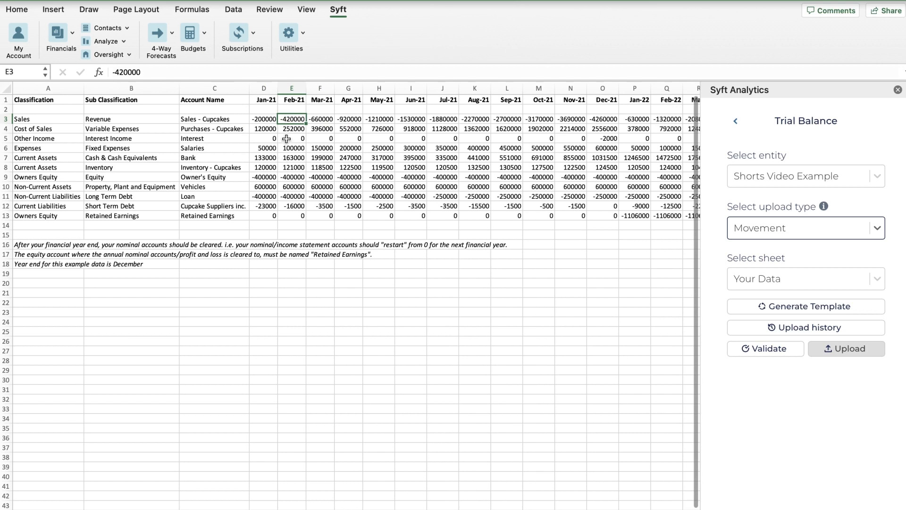
pyautogui.click(260, 117)
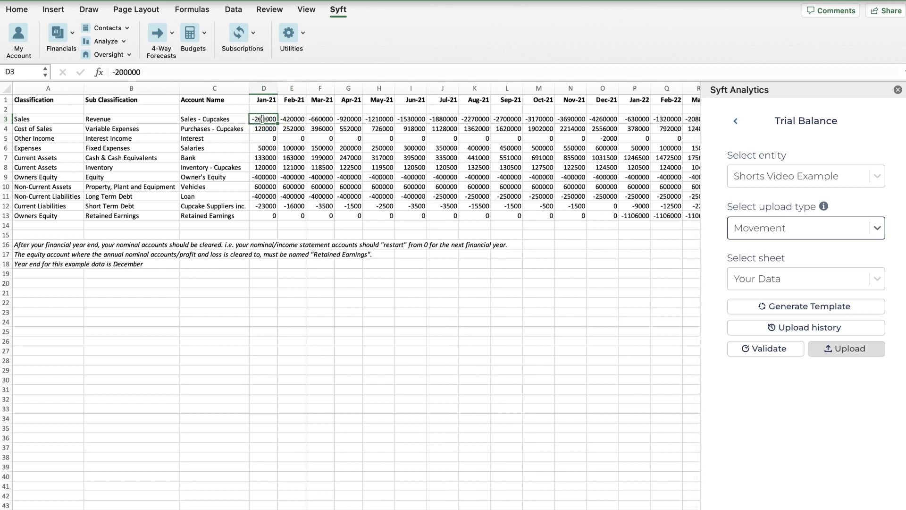
pyautogui.click(290, 121)
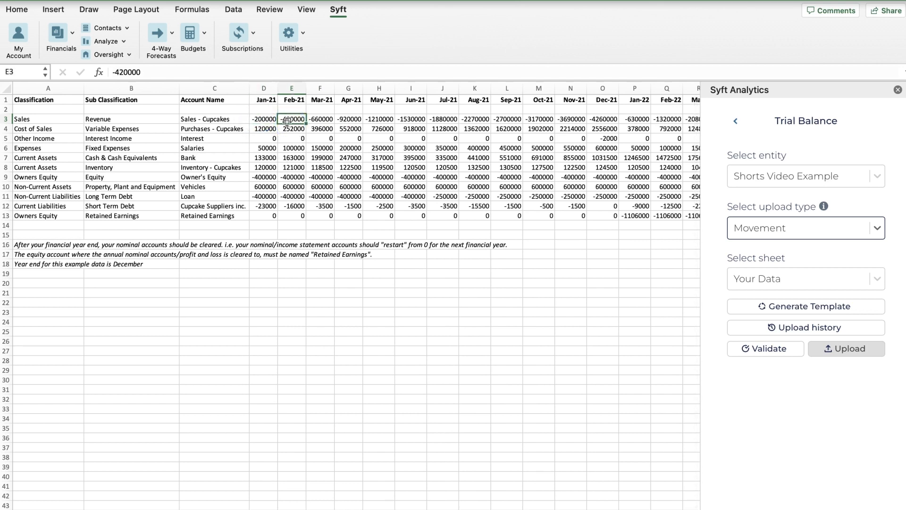
pyautogui.click(361, 509)
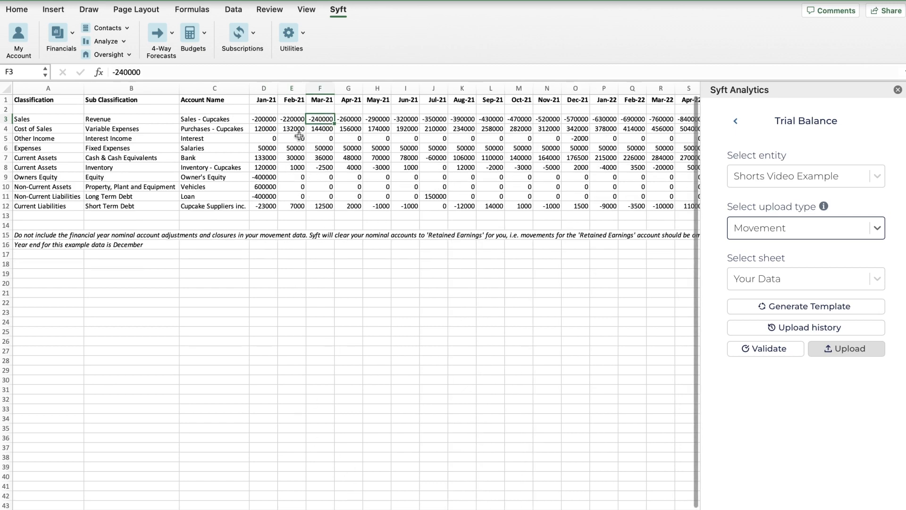
pyautogui.click(288, 120)
pyautogui.click(312, 509)
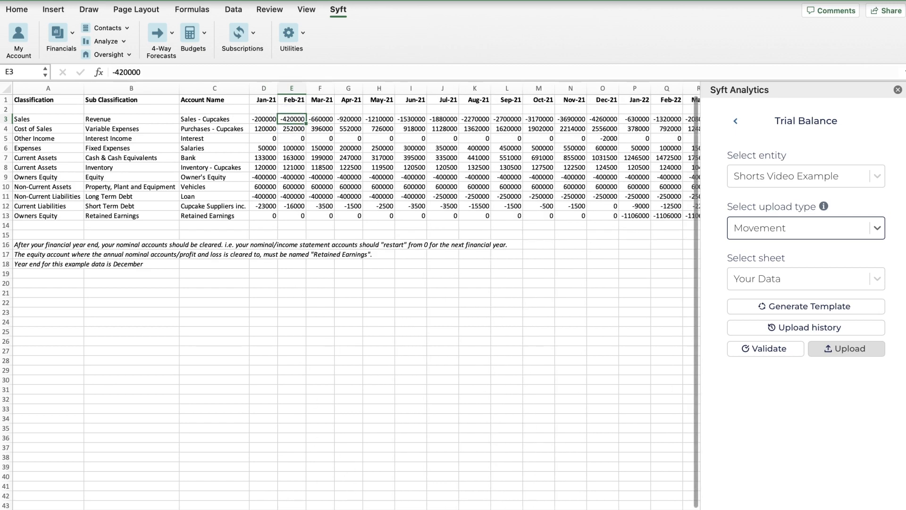
pyautogui.click(361, 509)
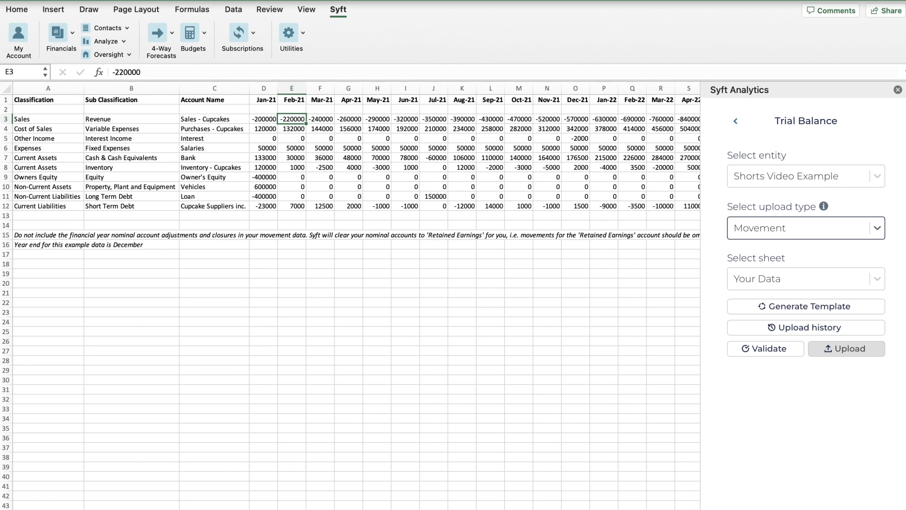
pyautogui.click(312, 509)
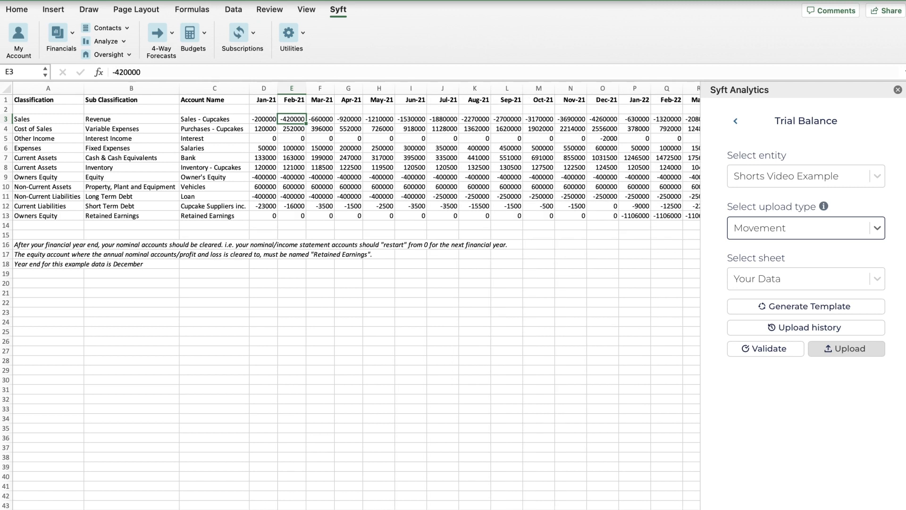
pyautogui.click(263, 120)
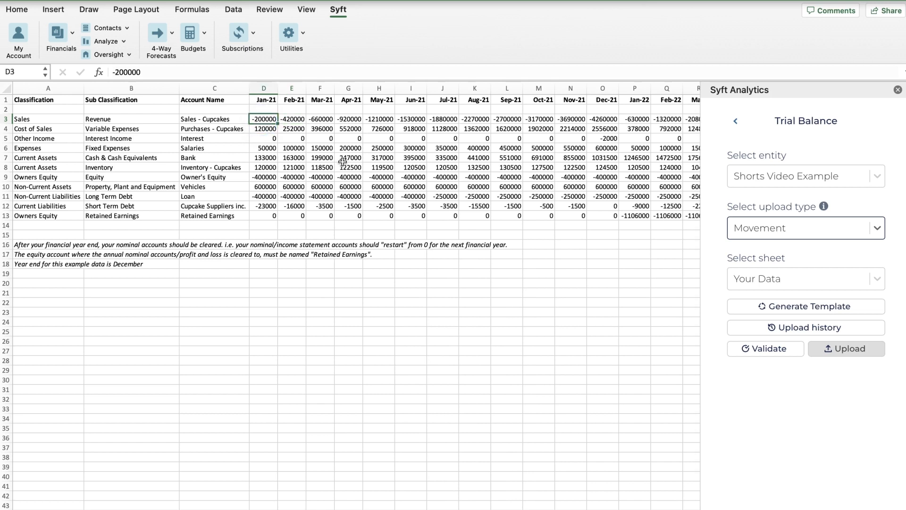
pyautogui.click(288, 119)
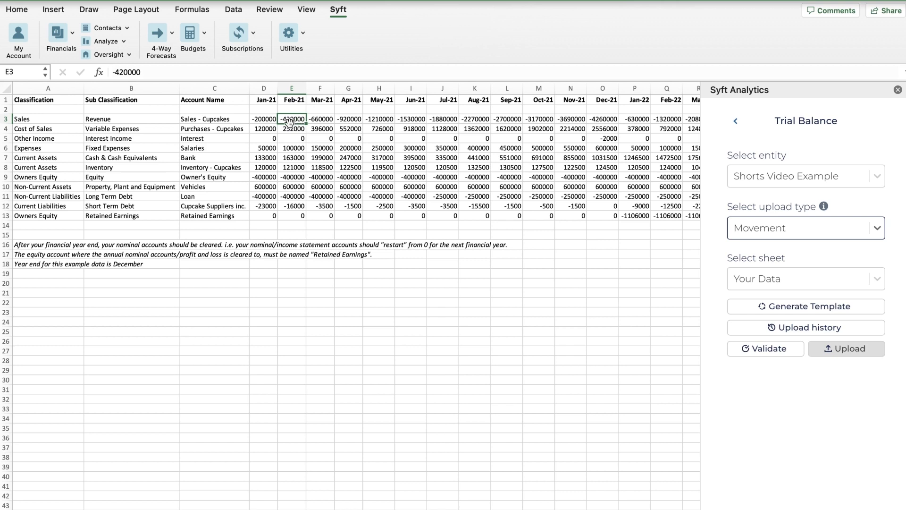
pyautogui.click(316, 119)
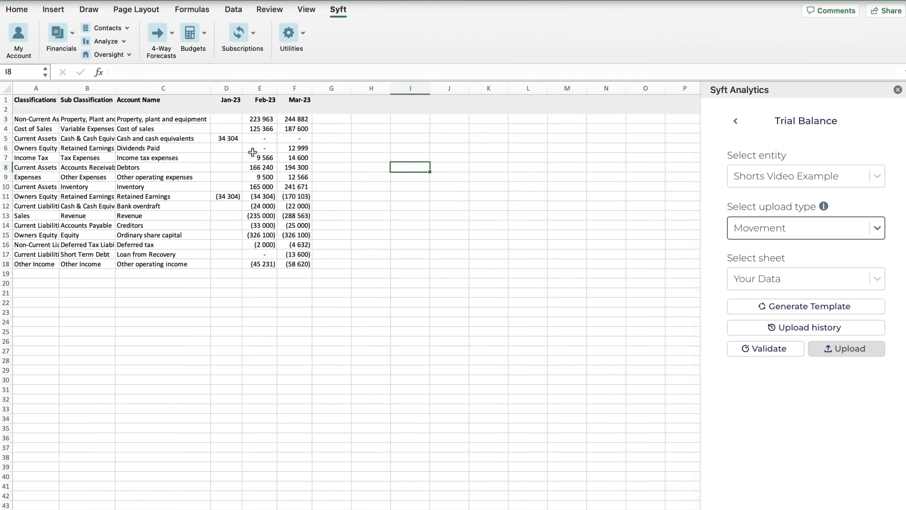
# Choose Cumulative YTD as the Syft upload type and validate the FY2023 trial balance.
pyautogui.click(743, 228)
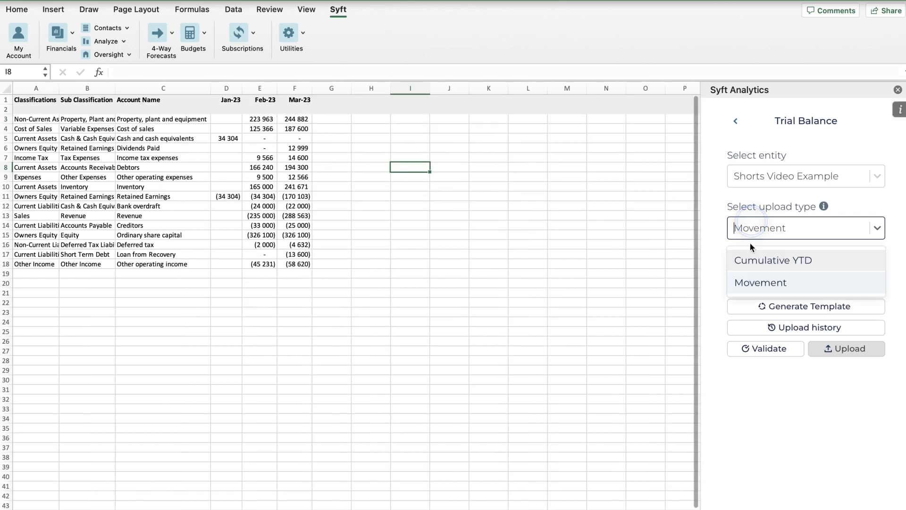
pyautogui.click(755, 260)
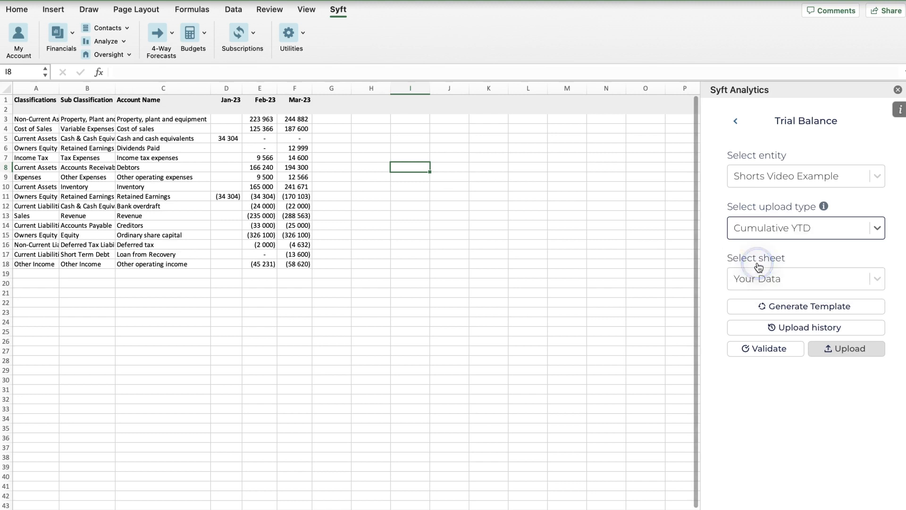
pyautogui.click(765, 352)
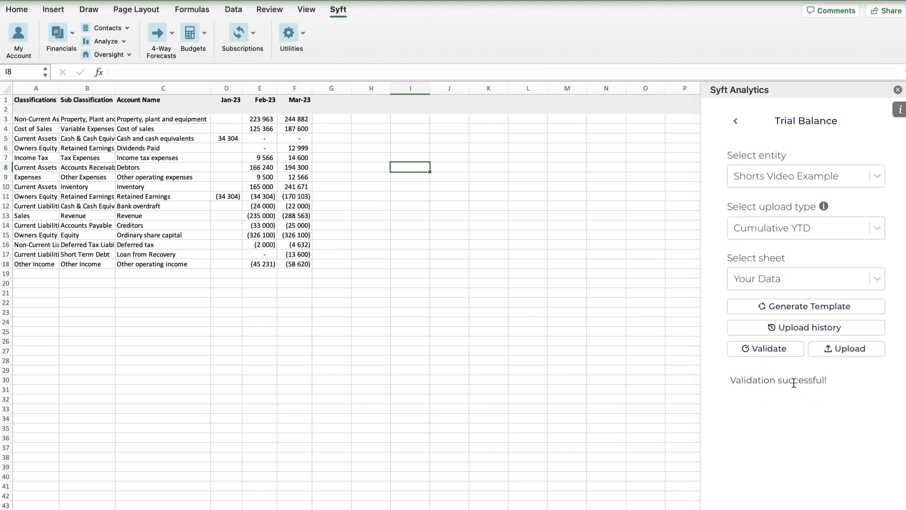
# Delete the Feb-23 Other operating income value (E18) and show that validation now fails.
pyautogui.click(147, 263)
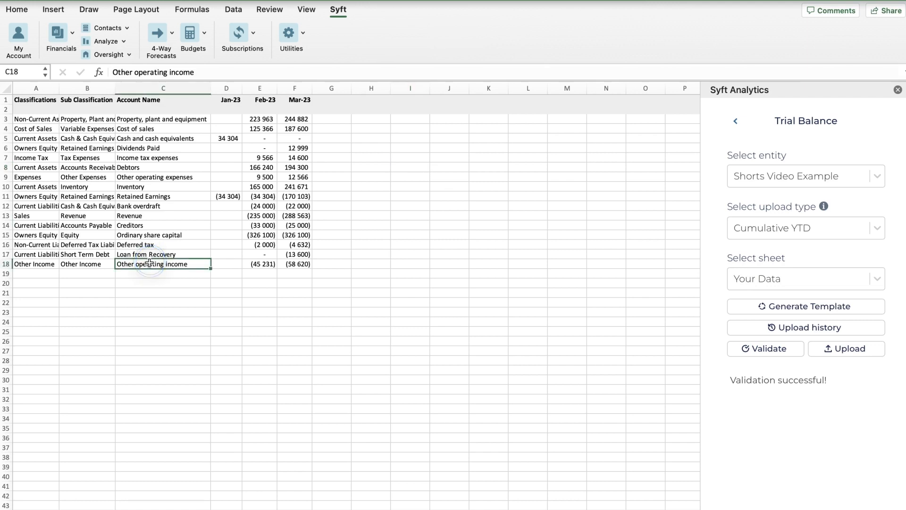
pyautogui.click(266, 264)
pyautogui.press('Delete')
pyautogui.click(304, 294)
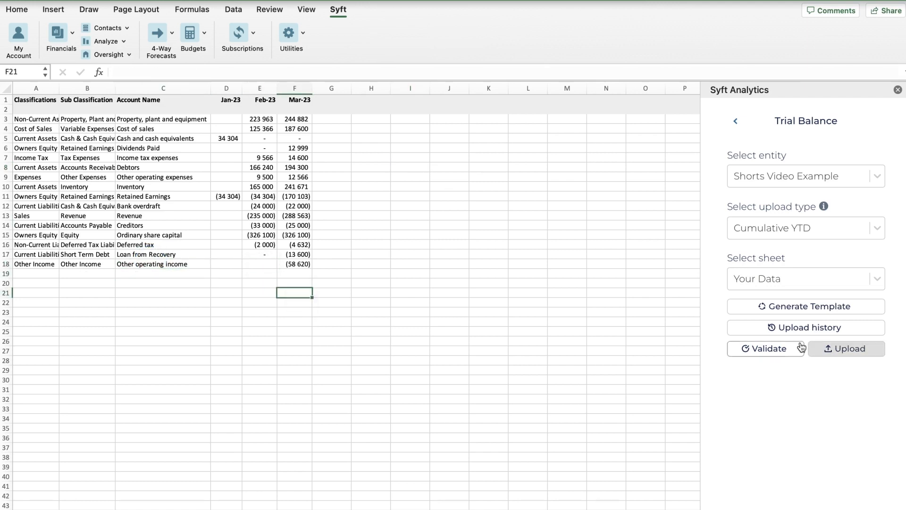
pyautogui.click(779, 349)
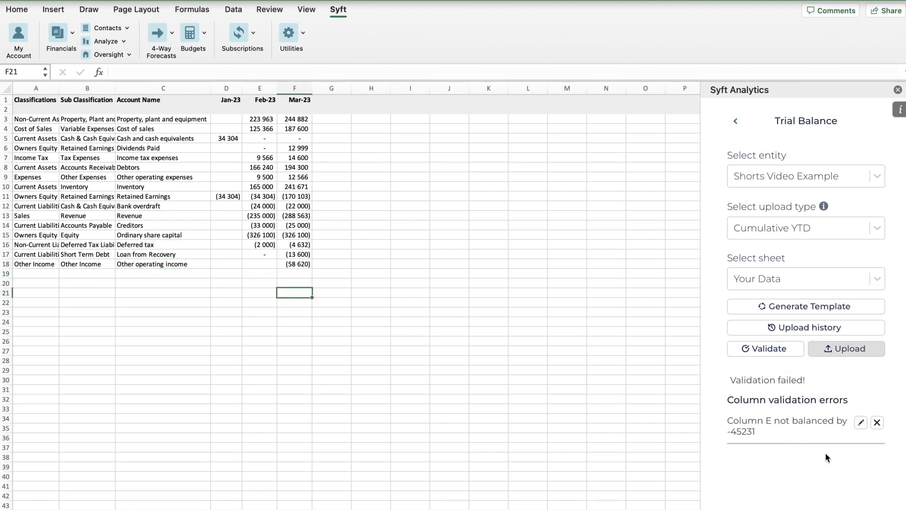
# Restore the -45231 value, validate again, and upload the trial balance to Syft.
pyautogui.press('super+z')
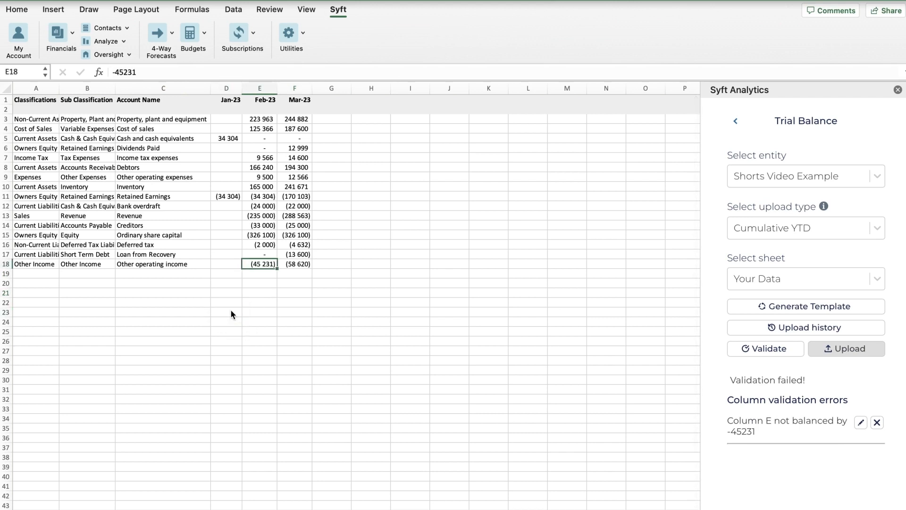
pyautogui.click(744, 348)
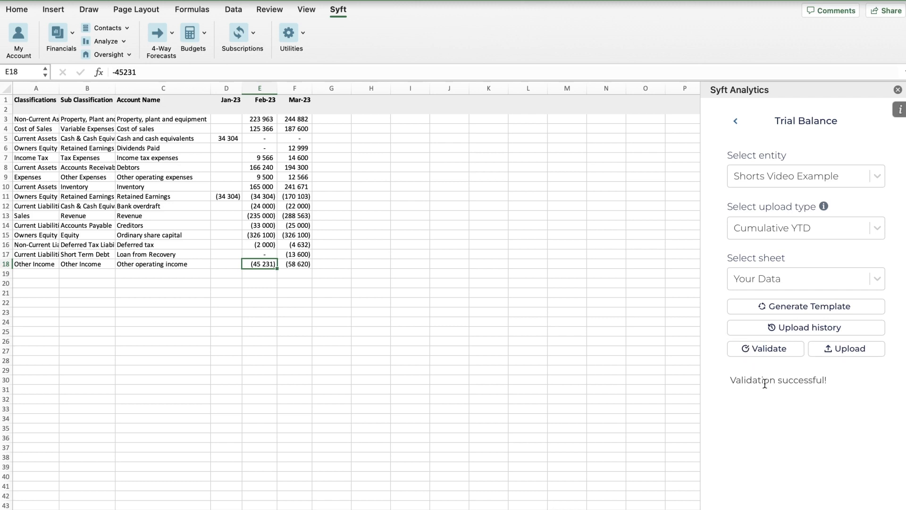
pyautogui.click(847, 353)
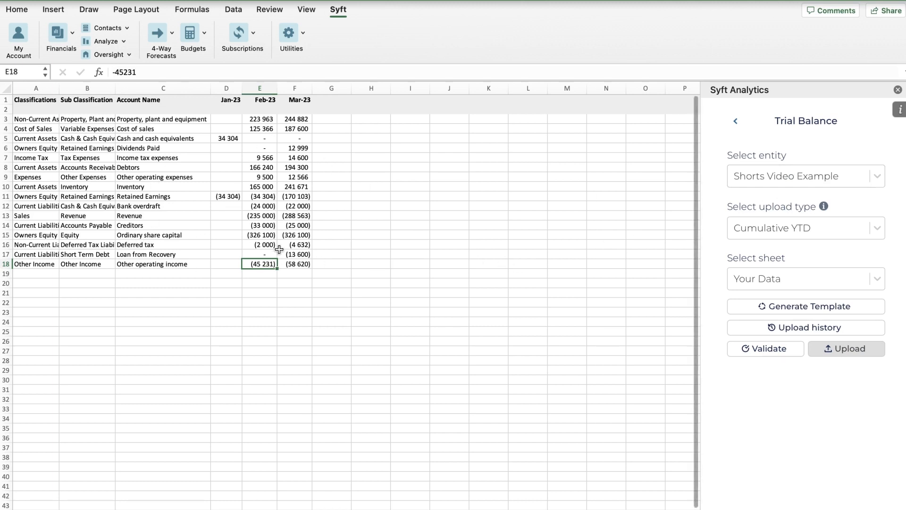
# Reload Syft in the browser and open the Financials Profit and Loss report.
pyautogui.hotkey('ctrl', 'Right')
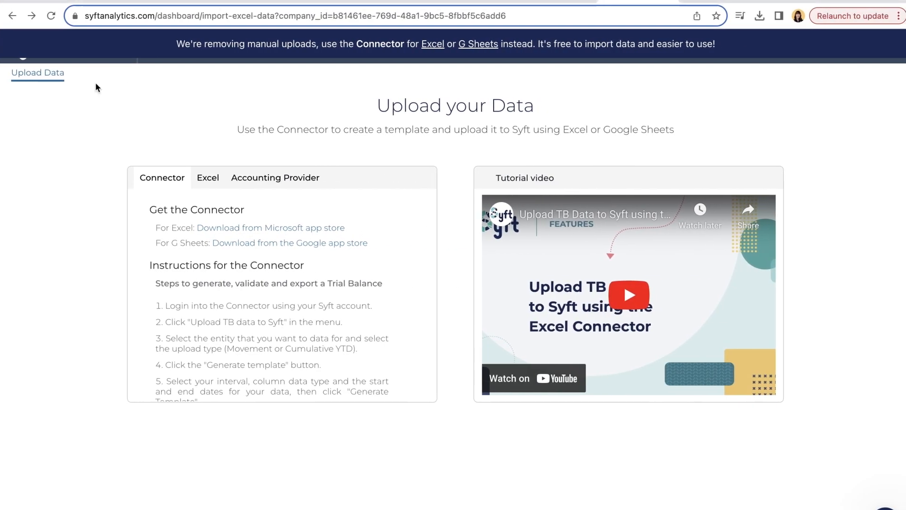
pyautogui.click(50, 15)
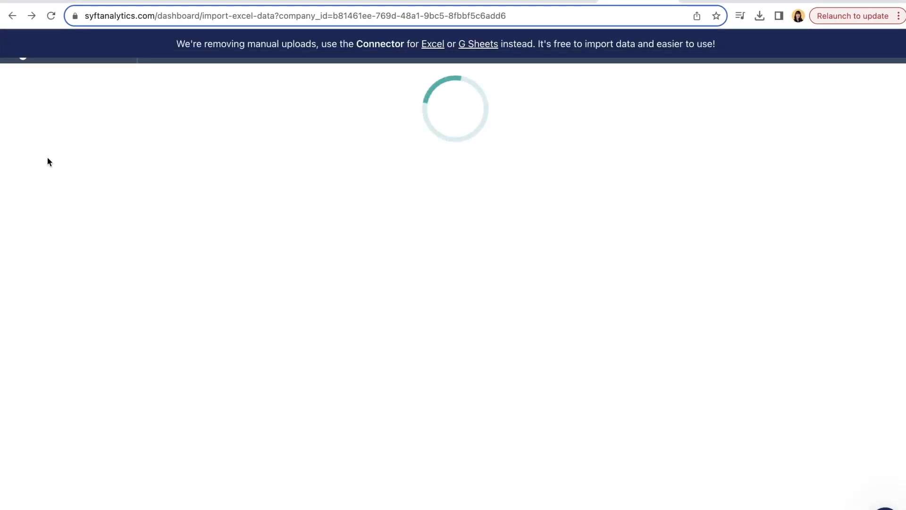
pyautogui.moveTo(9, 114)
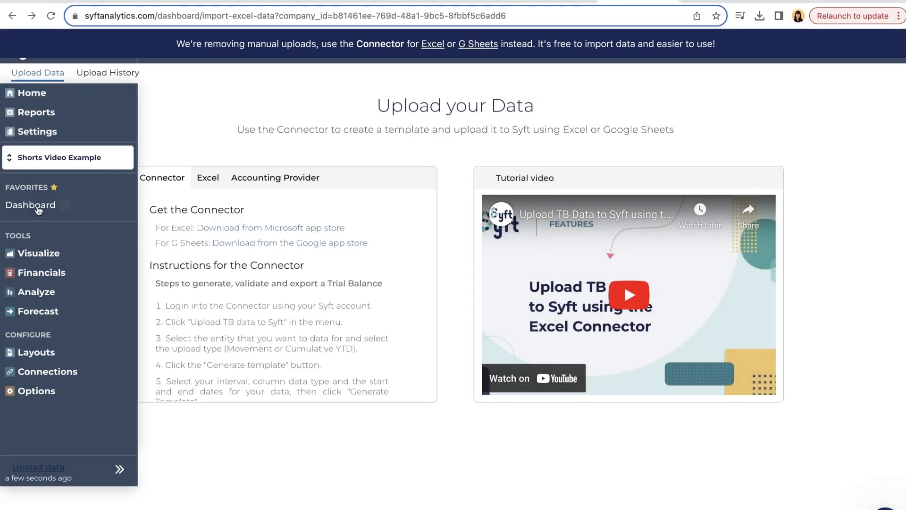
pyautogui.click(34, 276)
pyautogui.click(40, 292)
pyautogui.click(43, 309)
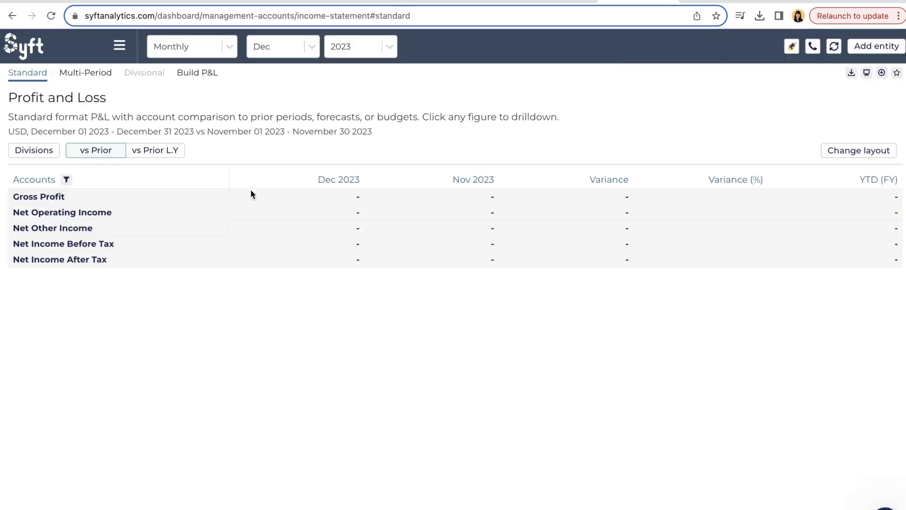
# Switch the Profit and Loss period to Annual (Financial Year) to show FY 2023 figures.
pyautogui.click(198, 47)
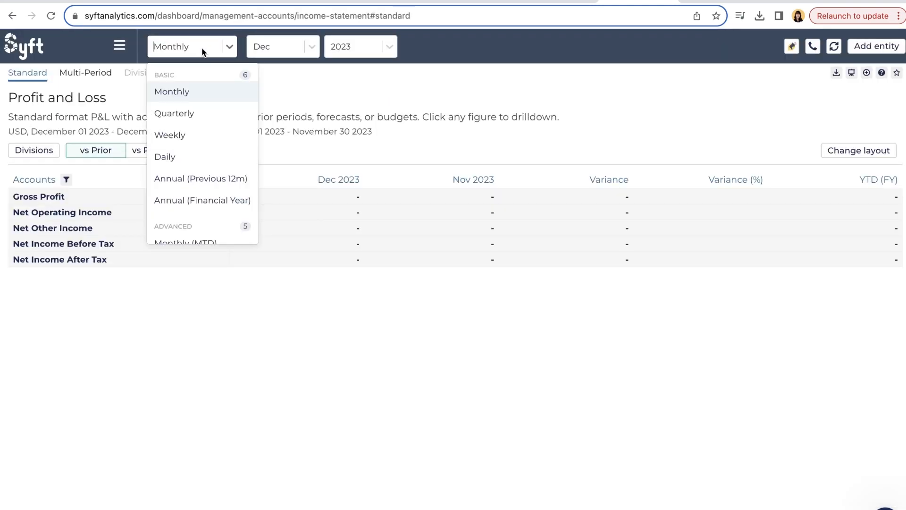
pyautogui.click(197, 202)
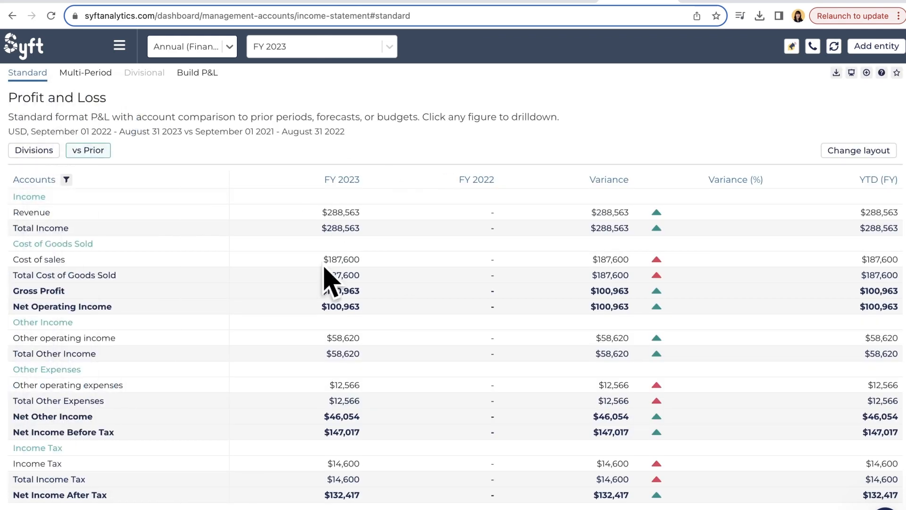
pyautogui.scroll(-1, 383, 263)
pyautogui.scroll(1, 383, 263)
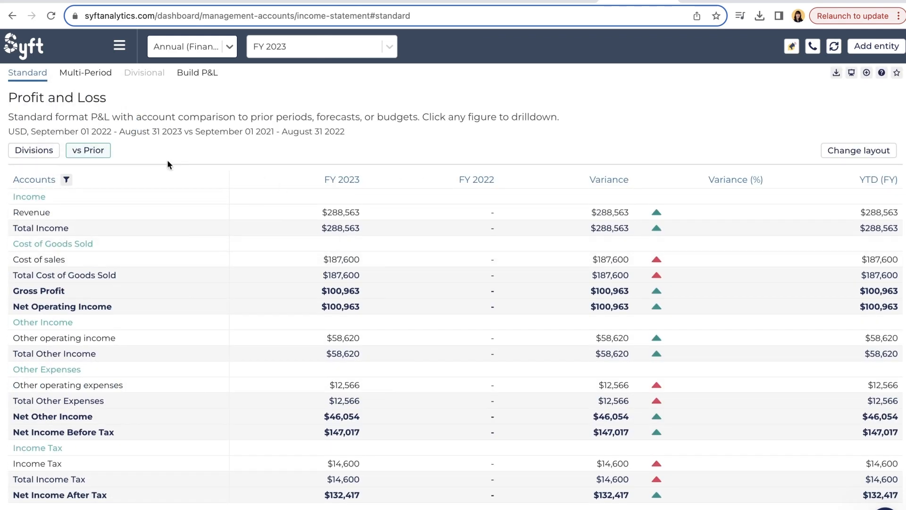